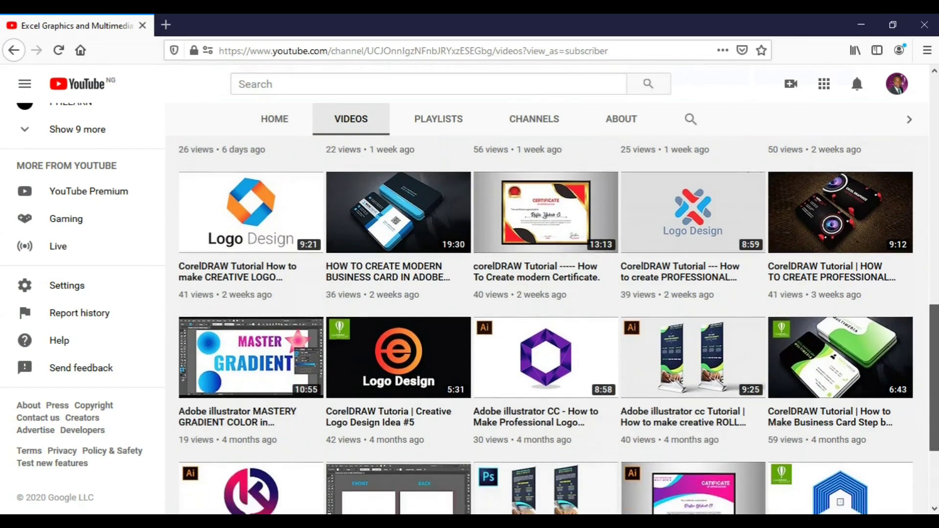
pyautogui.scroll(1, 558, 324)
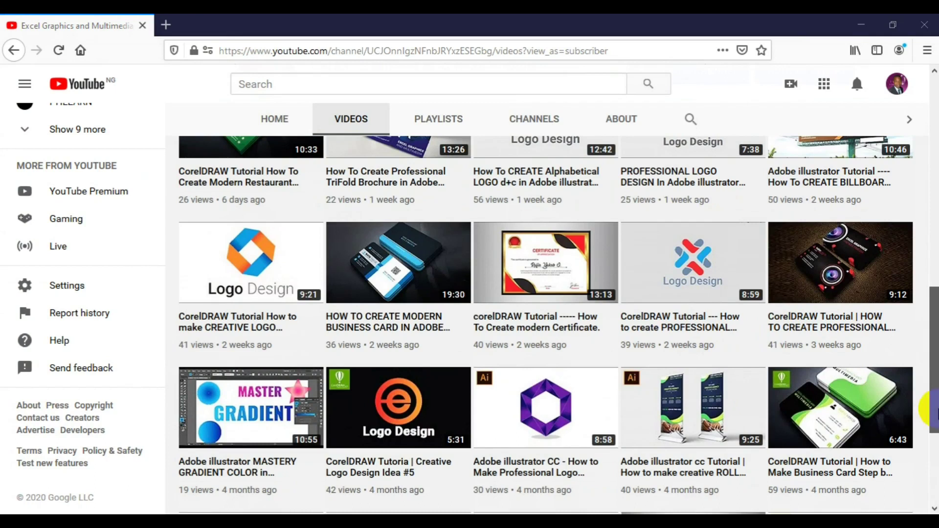
pyautogui.moveTo(934, 408); pyautogui.dragTo(931, 308)
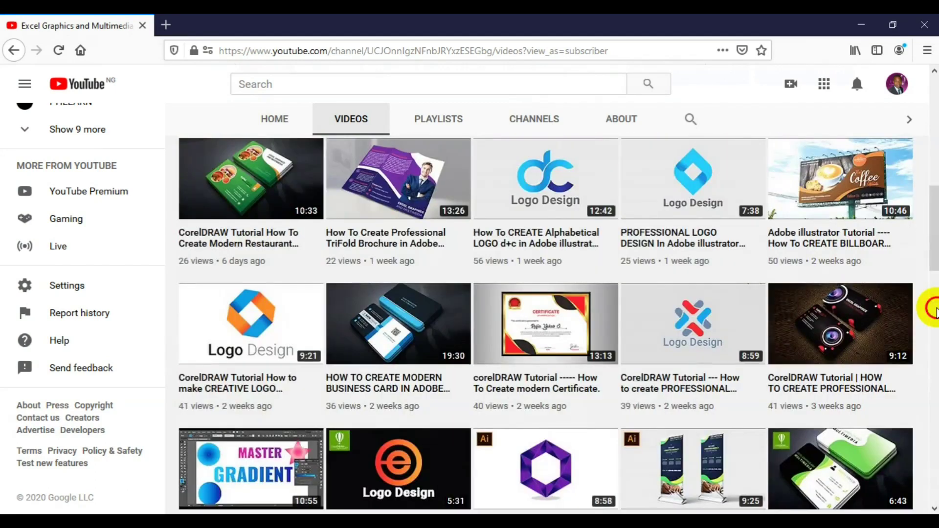
pyautogui.moveTo(932, 223); pyautogui.dragTo(932, 169)
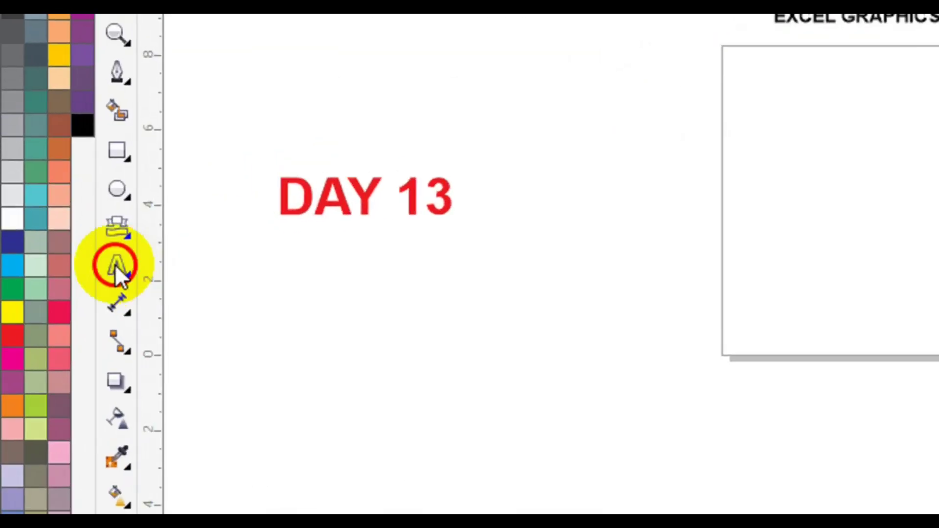
# Step: Add the artistic text "EXCEL GRAPHICS" on the page
pyautogui.click(115, 264)
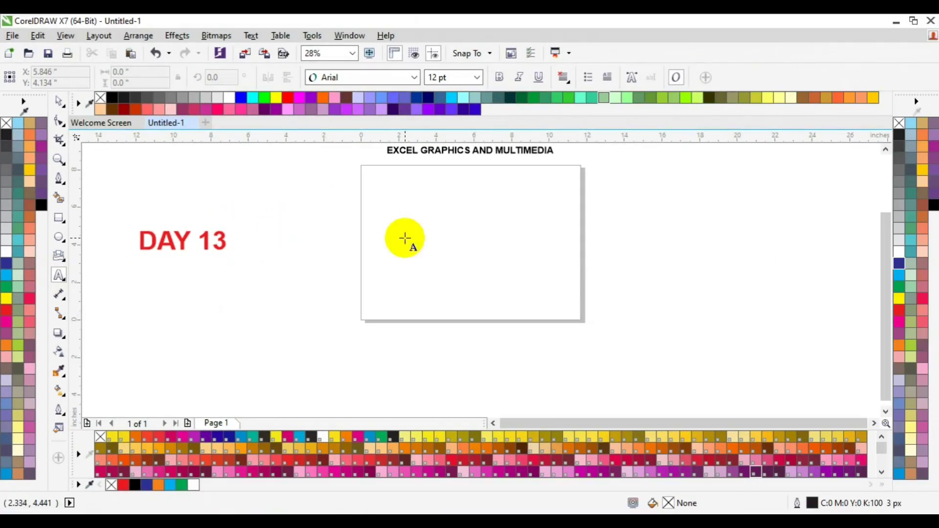
pyautogui.click(404, 238)
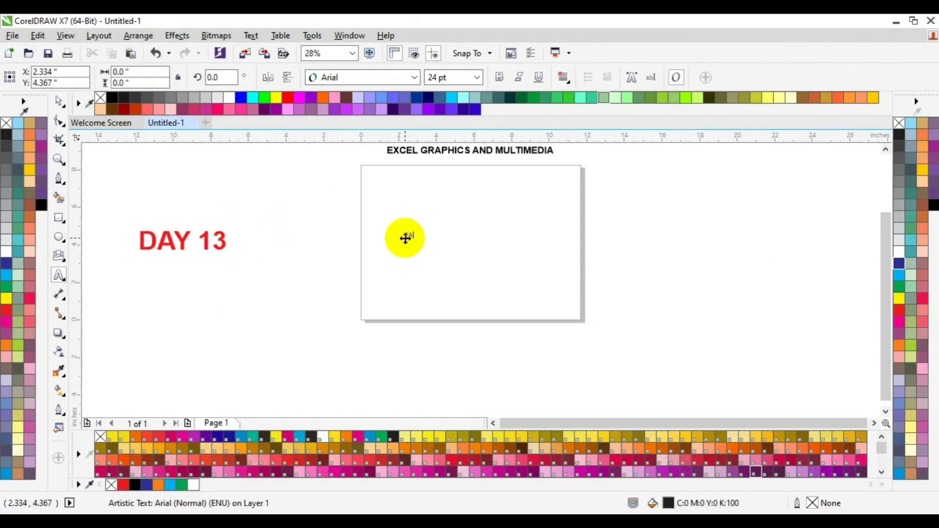
pyautogui.write('Day')
pyautogui.press('BackSpace')
pyautogui.press('BackSpace')
pyautogui.write('XCEL GRAPHICS')
# Step: Set the font size of the whole "EXCEL GRAPHICS" text to 100 pt
pyautogui.hotkey('ctrl', 'a')
pyautogui.click(477, 77)
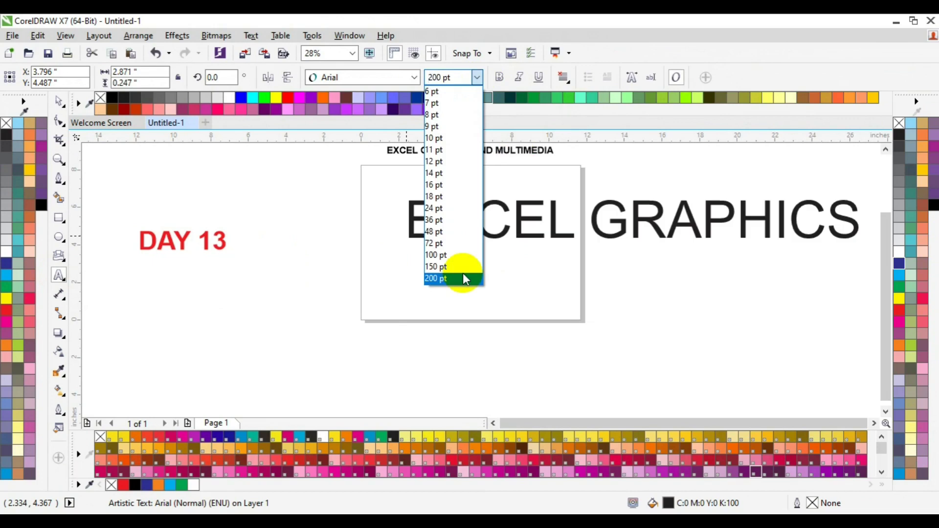
pyautogui.click(462, 267)
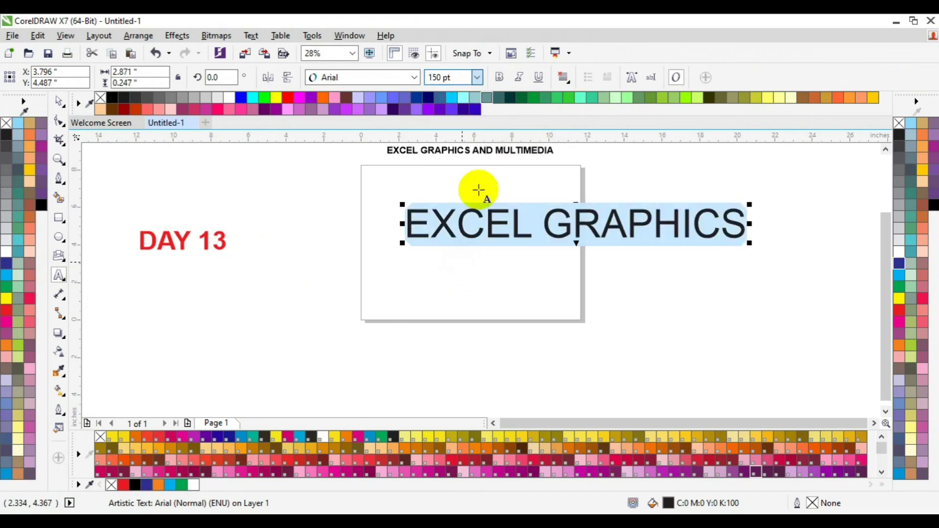
pyautogui.click(477, 77)
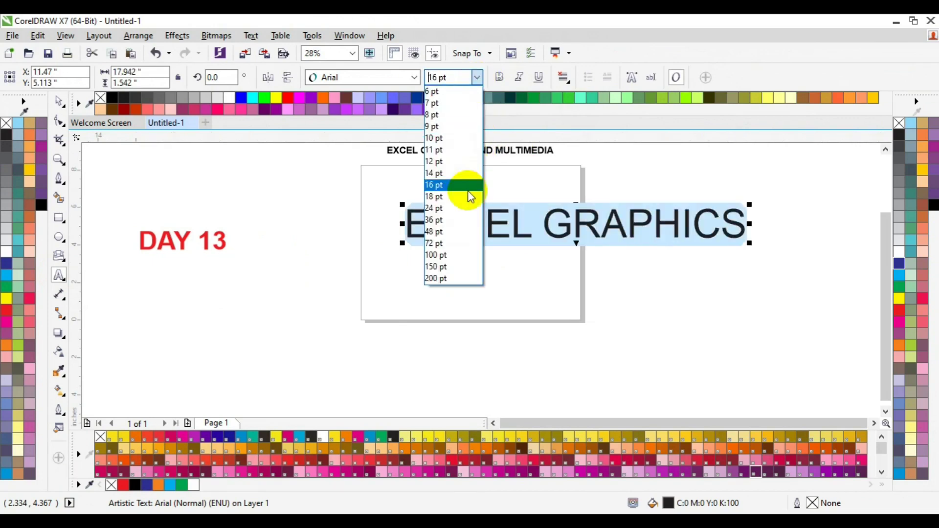
pyautogui.click(449, 255)
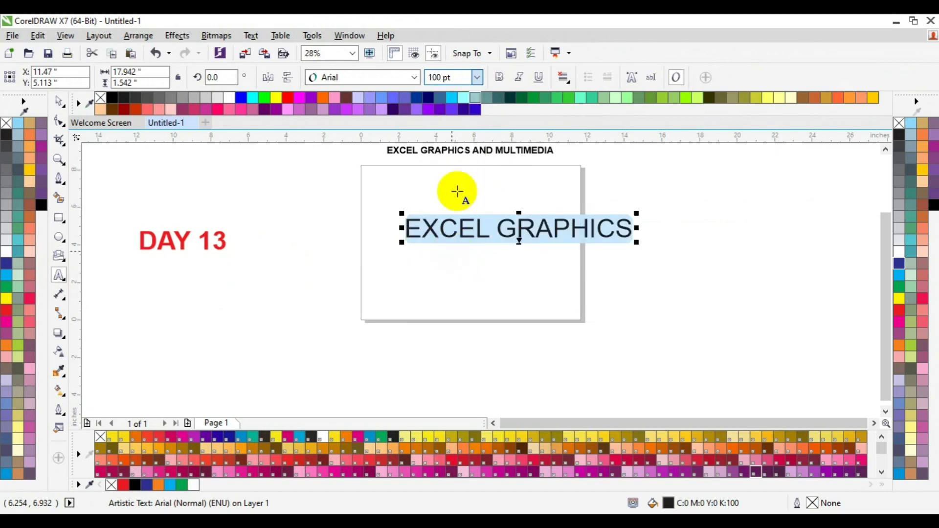
# Step: Center the "EXCEL GRAPHICS" text on the page and make it bold
pyautogui.click(60, 104)
pyautogui.press('p')
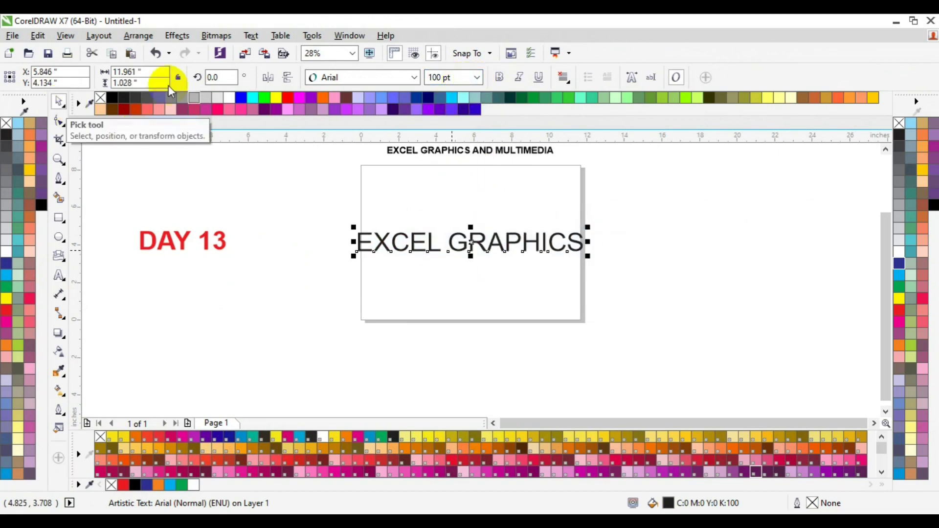
pyautogui.click(499, 79)
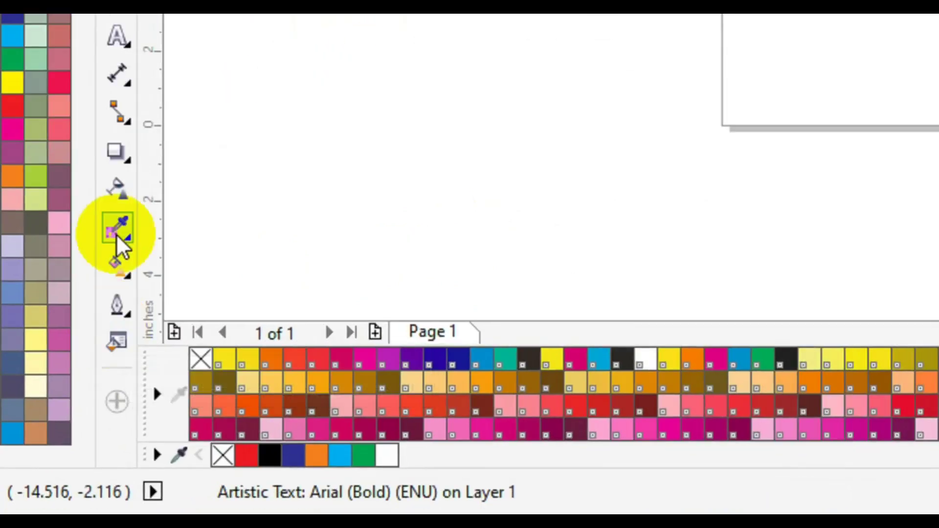
# Step: Apply a fountain fill to the "EXCEL GRAPHICS" text with the Interactive Fill tool
pyautogui.click(117, 269)
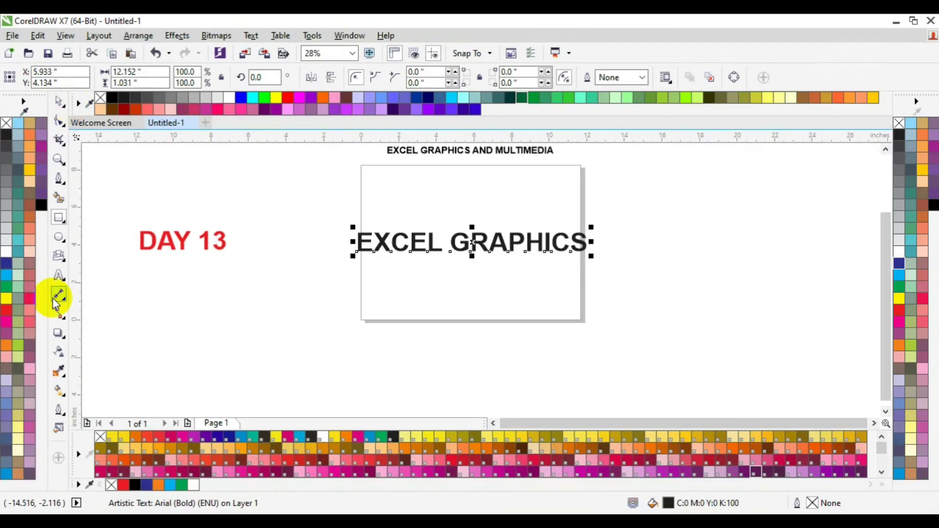
pyautogui.click(63, 390)
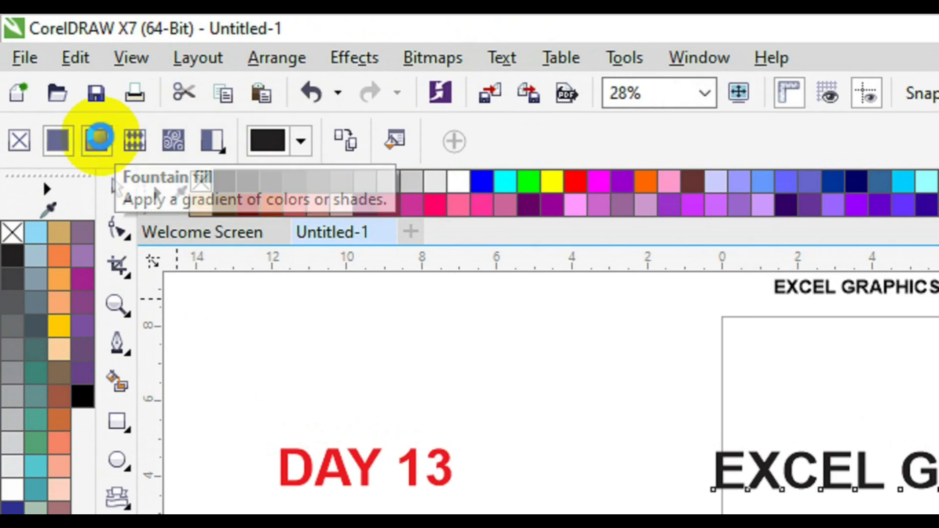
pyautogui.click(98, 140)
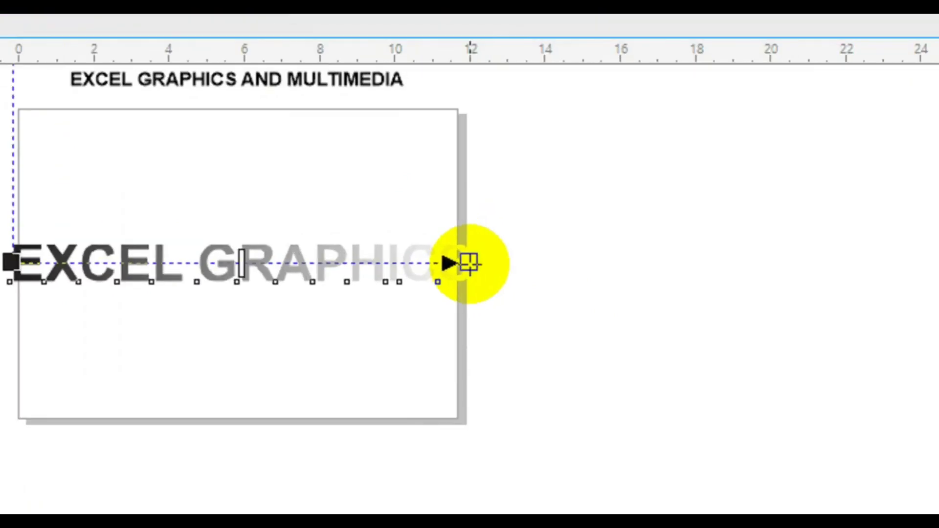
# Step: Set the end color of the text's gradient to orange, CMYK 1, 77, 100, 0
pyautogui.click(586, 241)
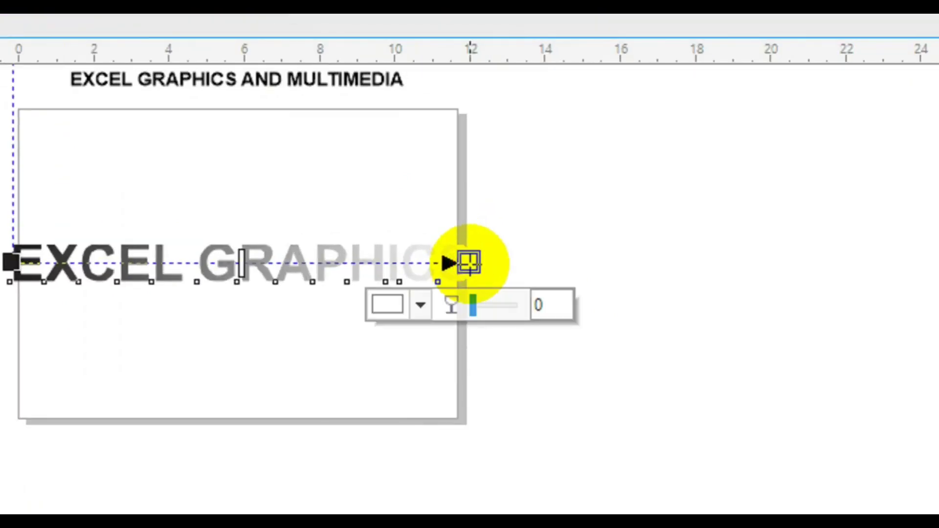
pyautogui.click(421, 307)
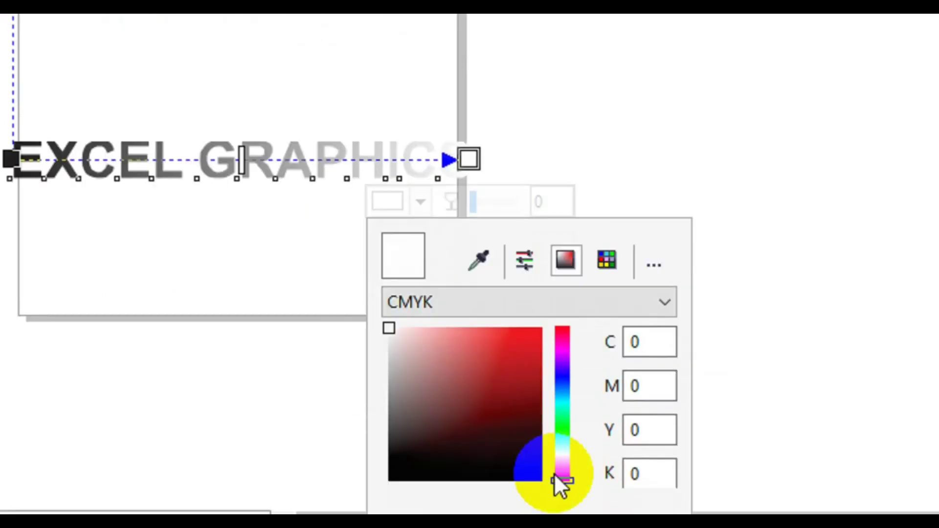
pyautogui.click(561, 422)
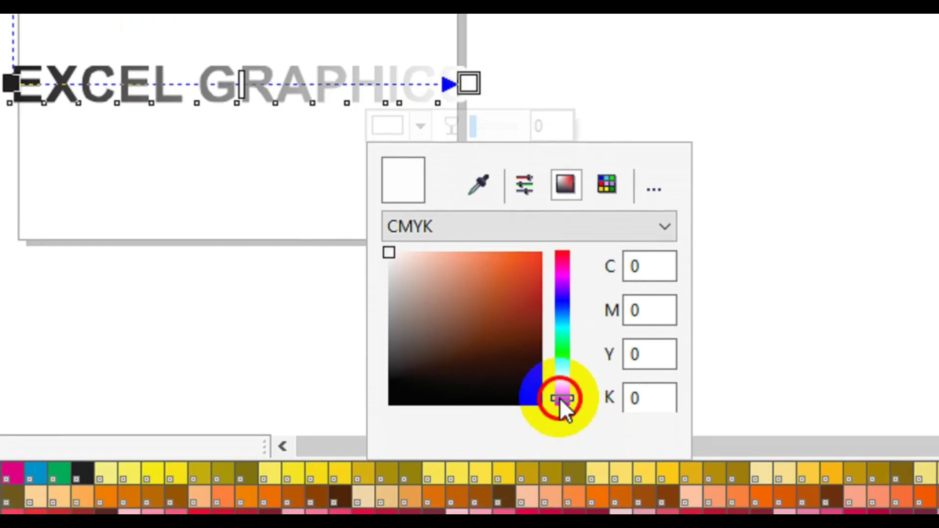
pyautogui.click(509, 257)
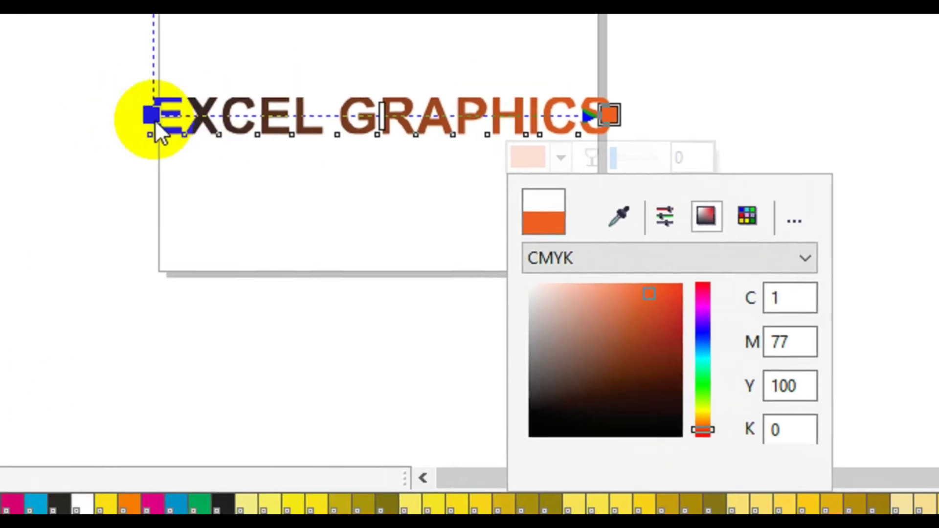
# Step: Set the start color of the text's gradient to light cyan, CMYK 56, 0, 16, 0
pyautogui.click(10, 77)
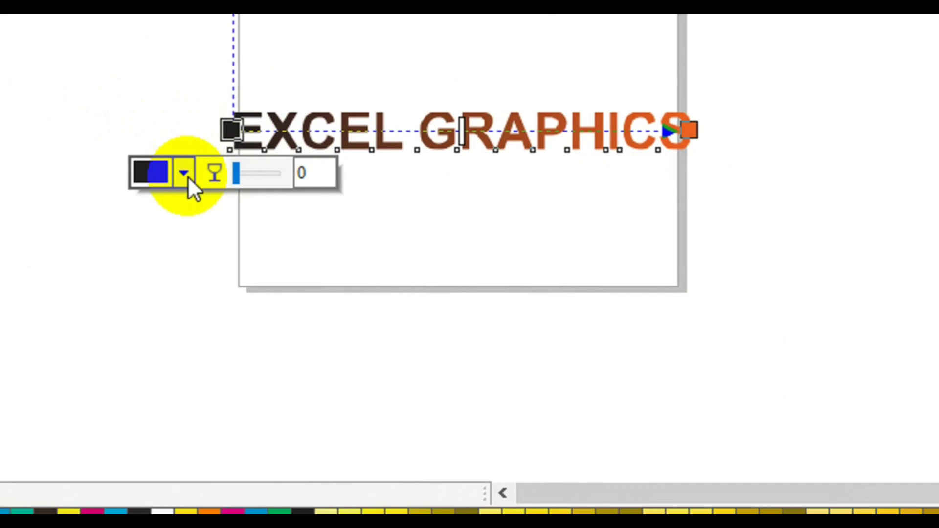
pyautogui.click(185, 175)
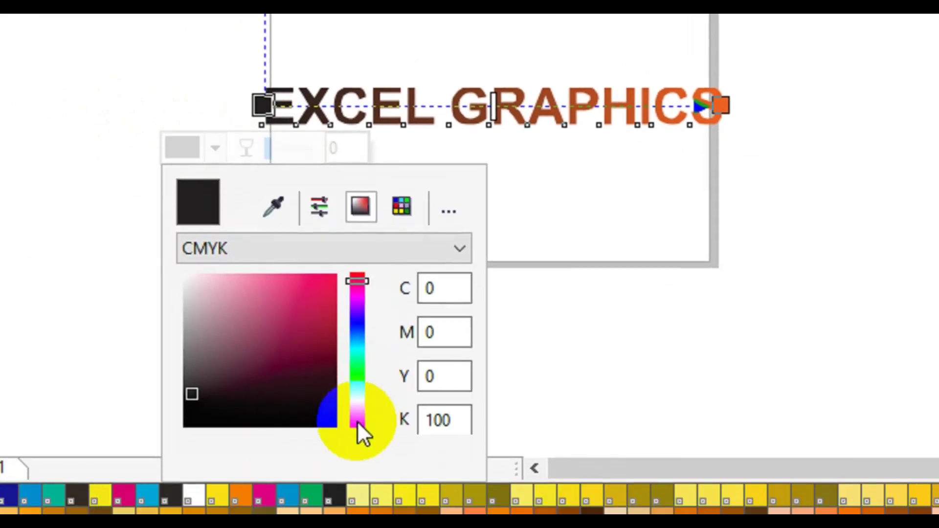
pyautogui.click(357, 422)
pyautogui.click(329, 362)
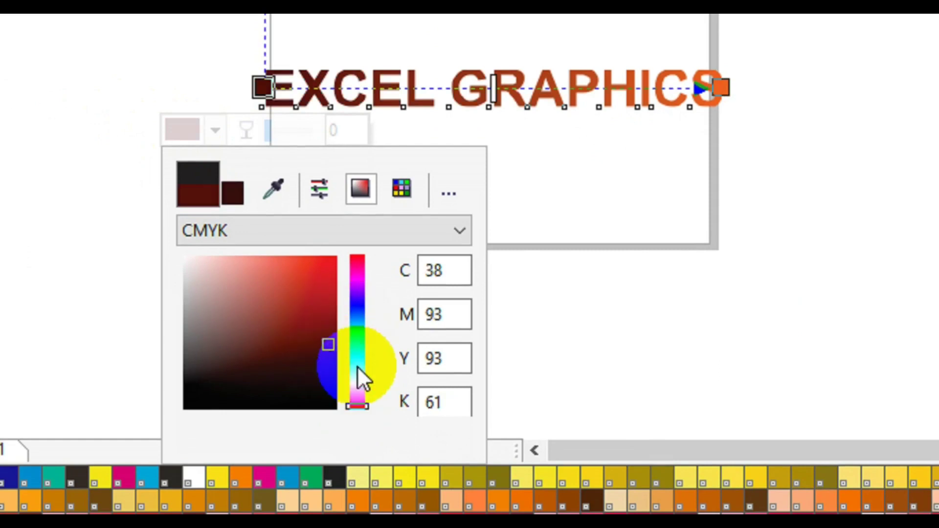
pyautogui.click(362, 332)
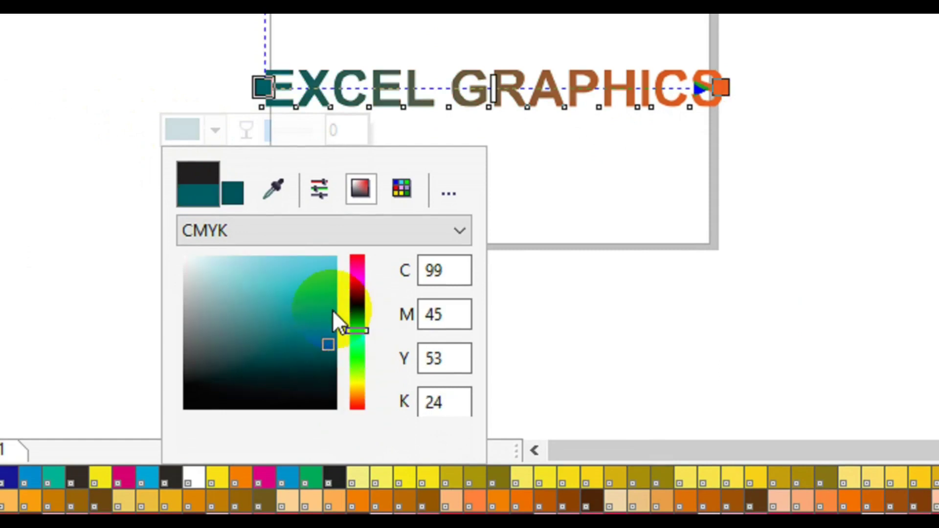
pyautogui.click(325, 293)
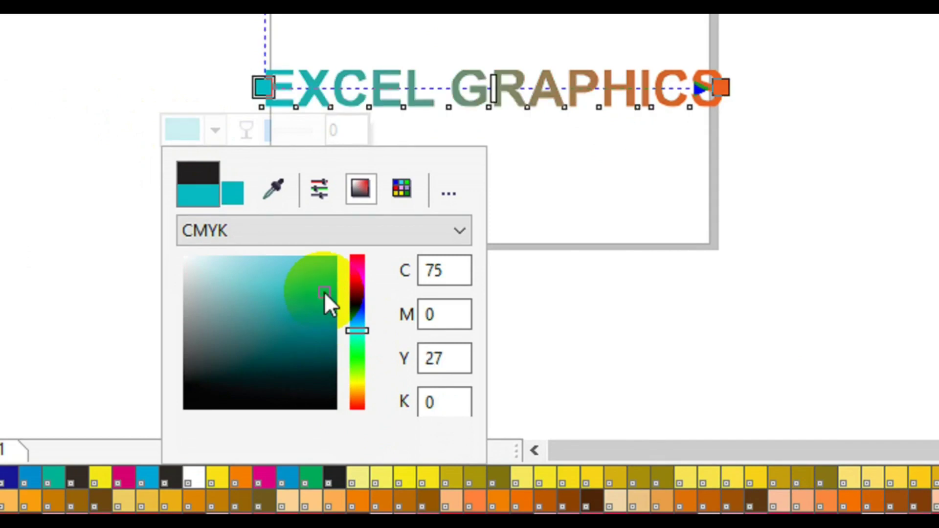
pyautogui.click(289, 269)
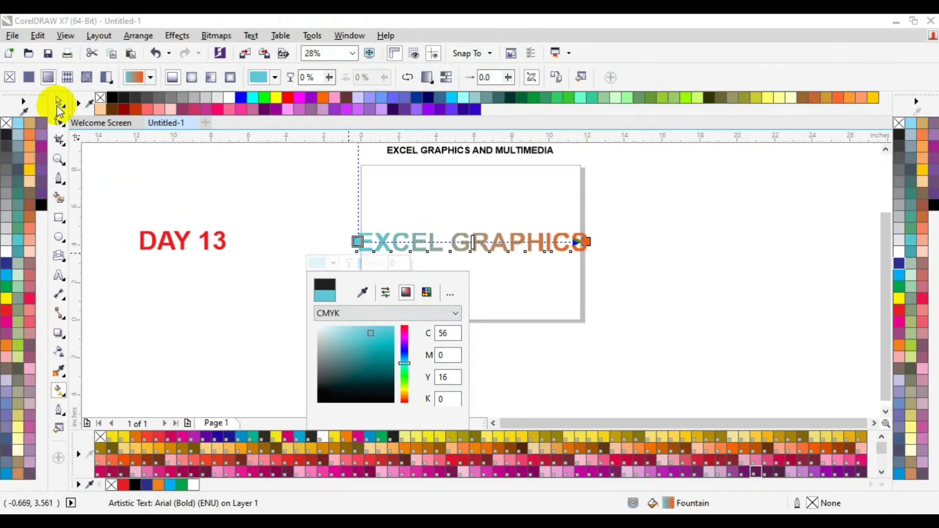
# Step: Move the gradient text to the empty area right of the page, centered at about X 19.04", Y 5.43", and deselect it
pyautogui.click(59, 104)
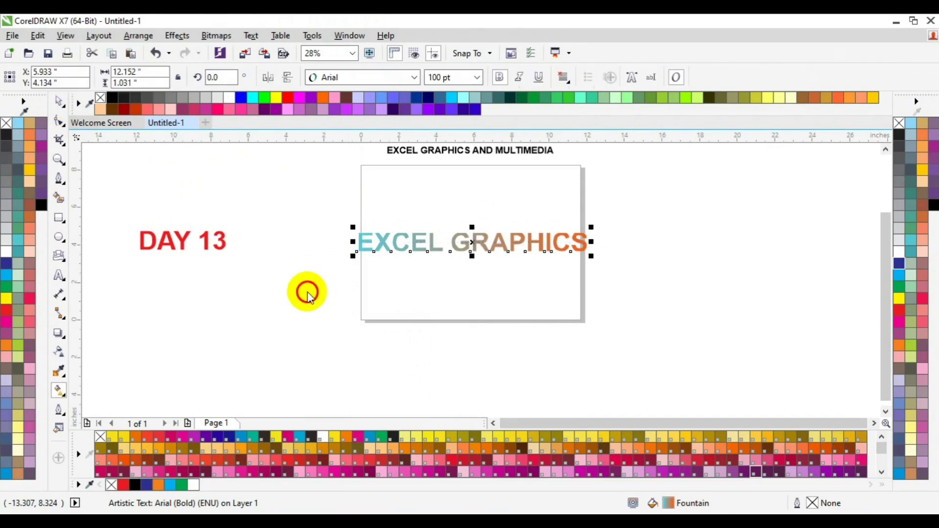
pyautogui.click(492, 252)
pyautogui.click(471, 236)
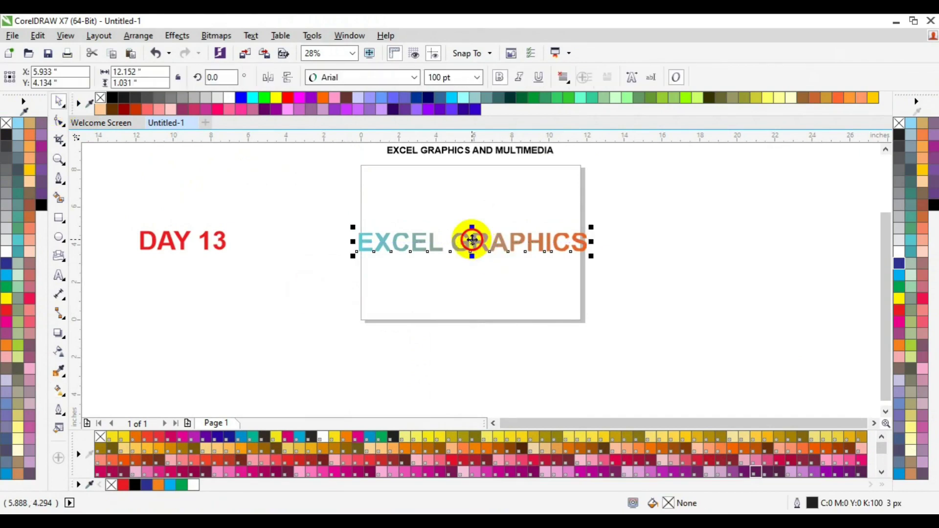
pyautogui.moveTo(470, 236); pyautogui.dragTo(718, 218)
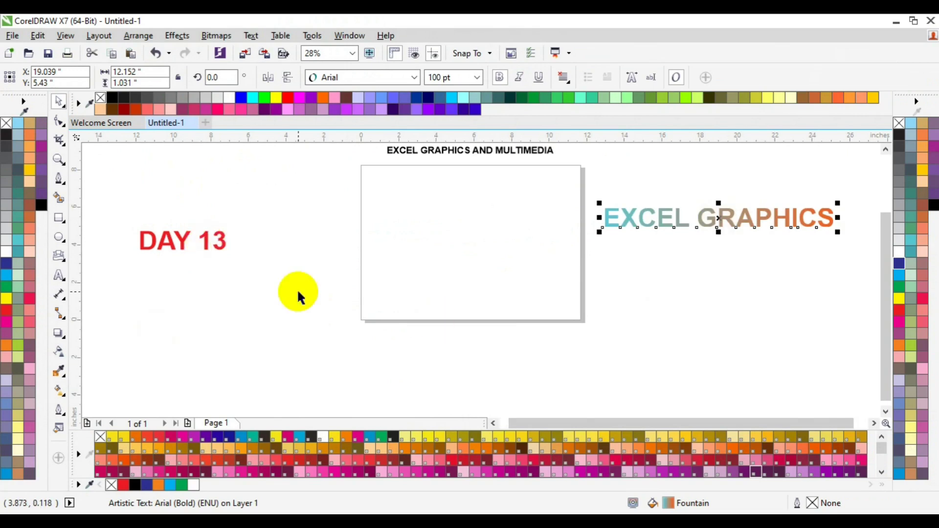
pyautogui.click(191, 330)
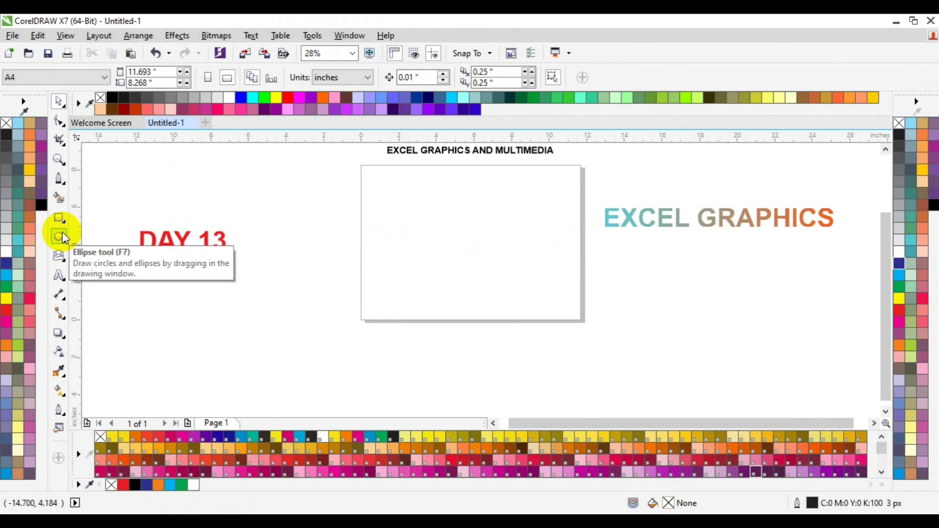
# Step: Draw a circle with the Ellipse tool in the center of the page
pyautogui.click(61, 237)
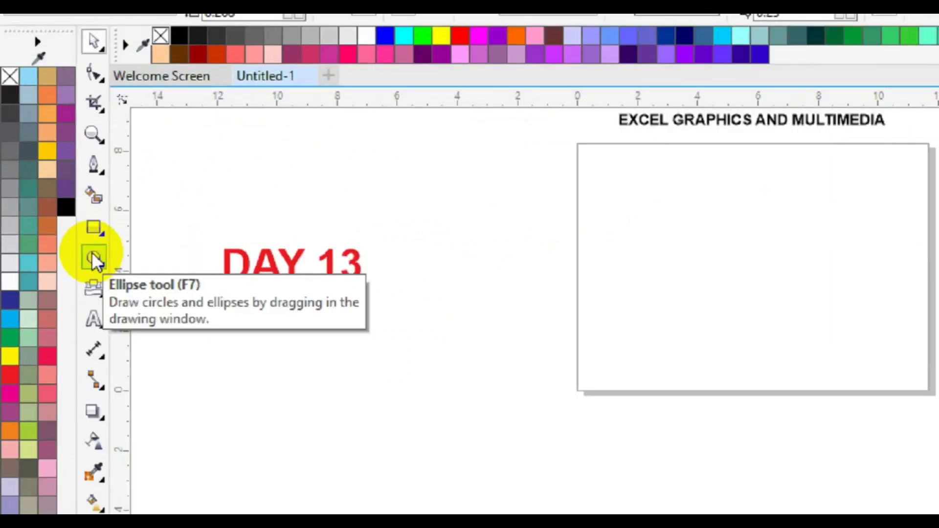
pyautogui.click(60, 238)
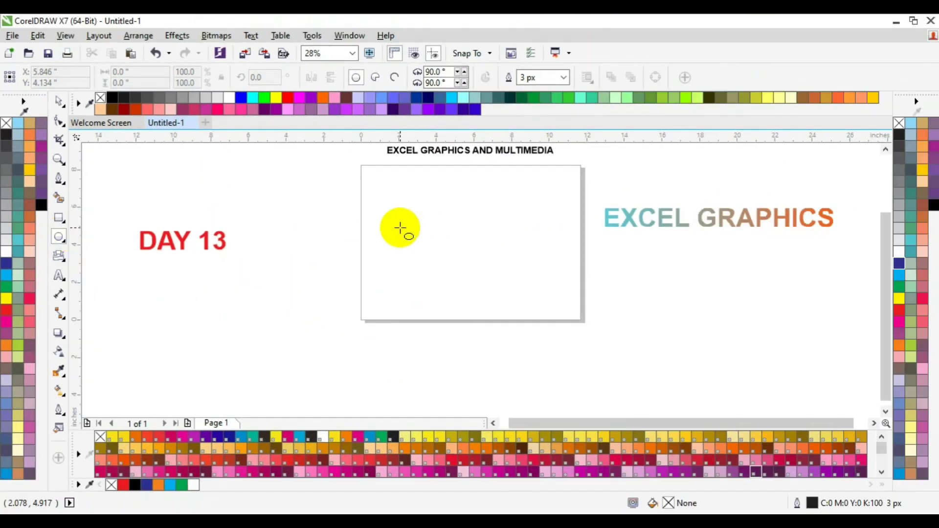
pyautogui.moveTo(400, 228); pyautogui.dragTo(479, 286)
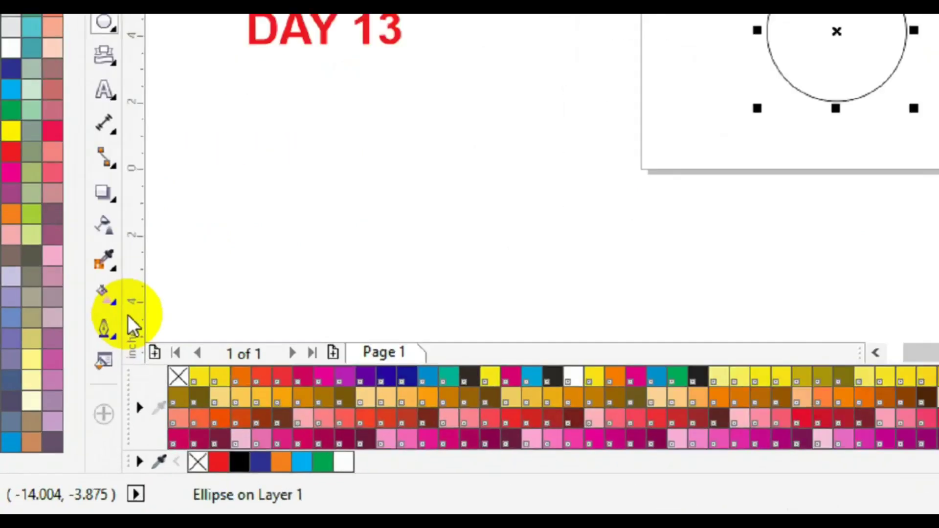
# Step: Give the circle a fountain fill and copy the fill of the "EXCEL GRAPHICS" text onto it
pyautogui.click(109, 297)
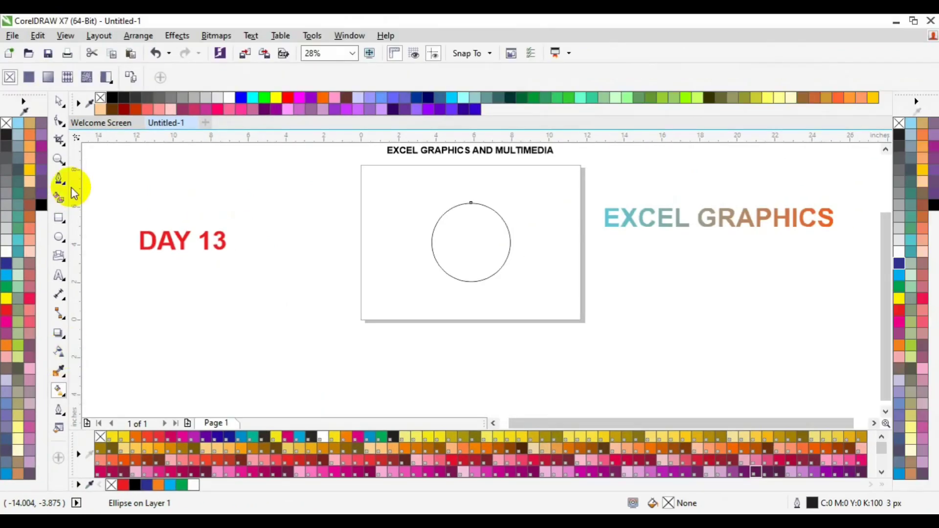
pyautogui.click(49, 78)
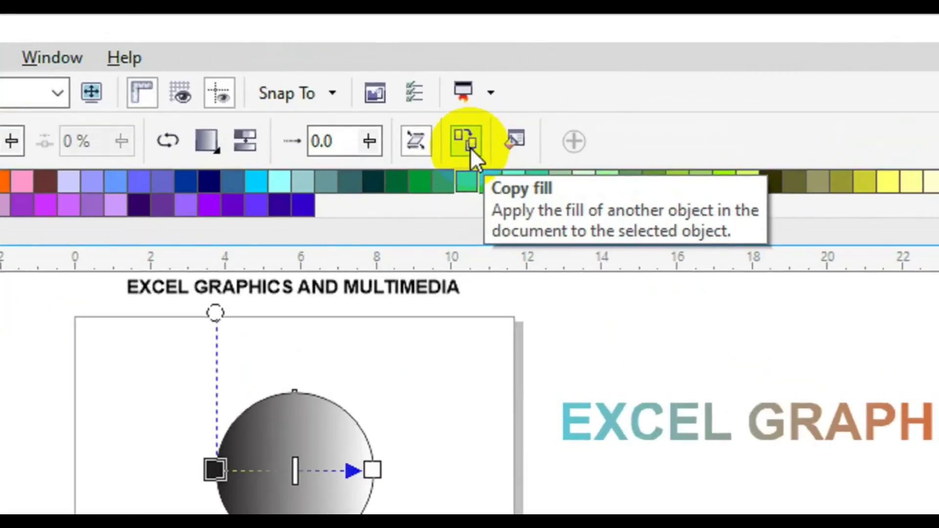
pyautogui.click(467, 141)
pyautogui.click(469, 146)
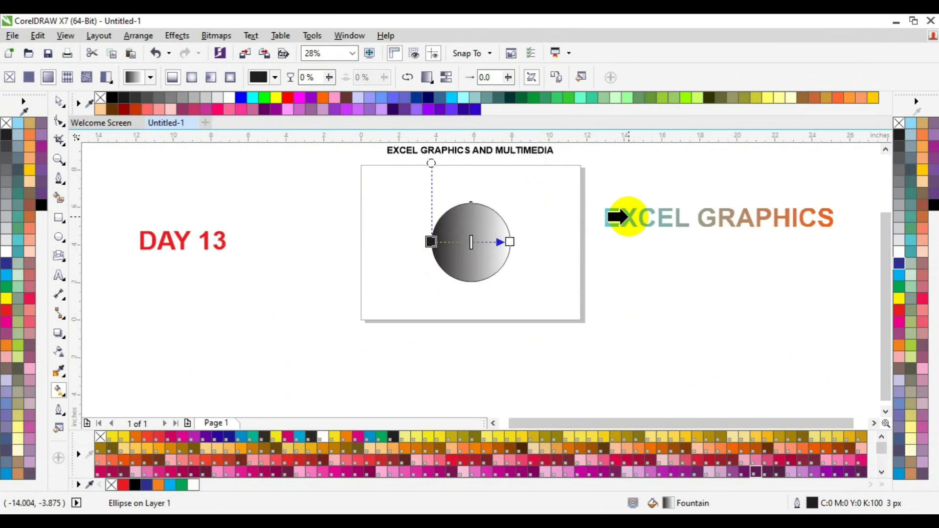
pyautogui.click(624, 216)
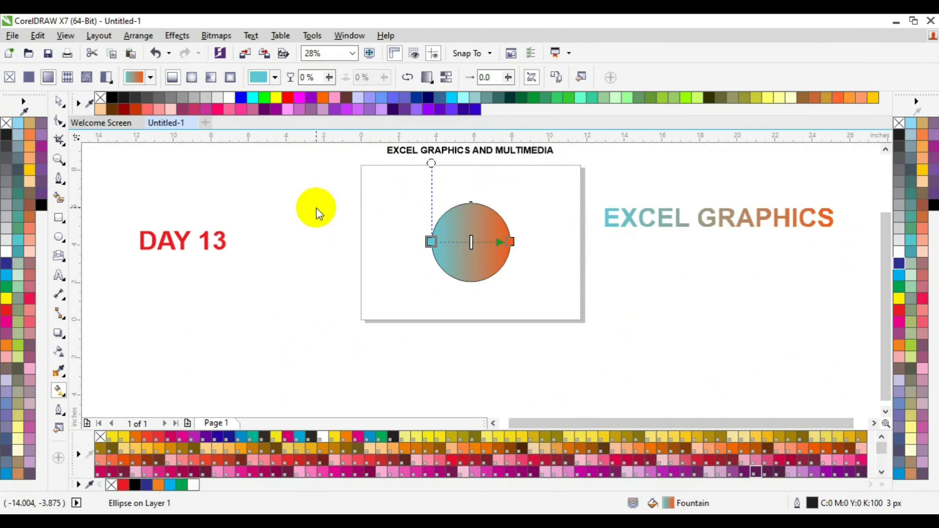
# Step: Replace the gradient circle with a square of about 3.59" per side, centered on the page
pyautogui.click(60, 101)
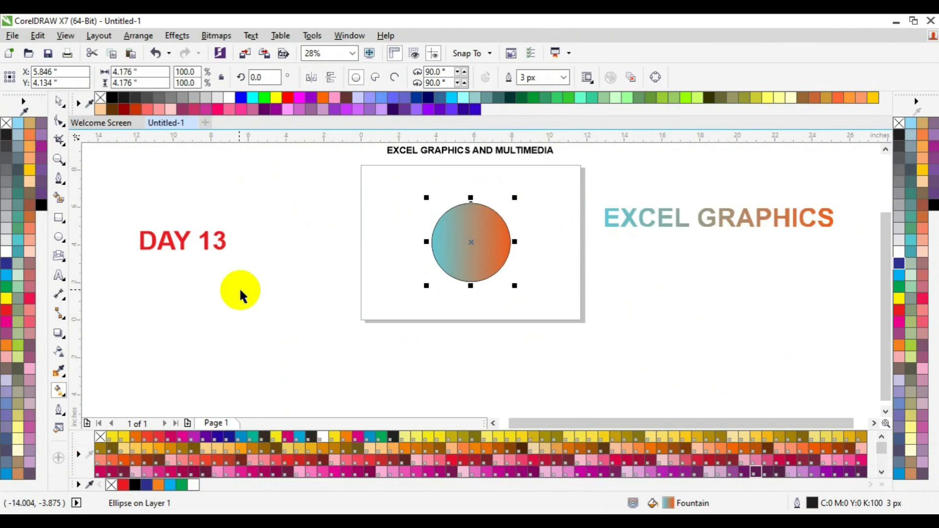
pyautogui.press('Delete')
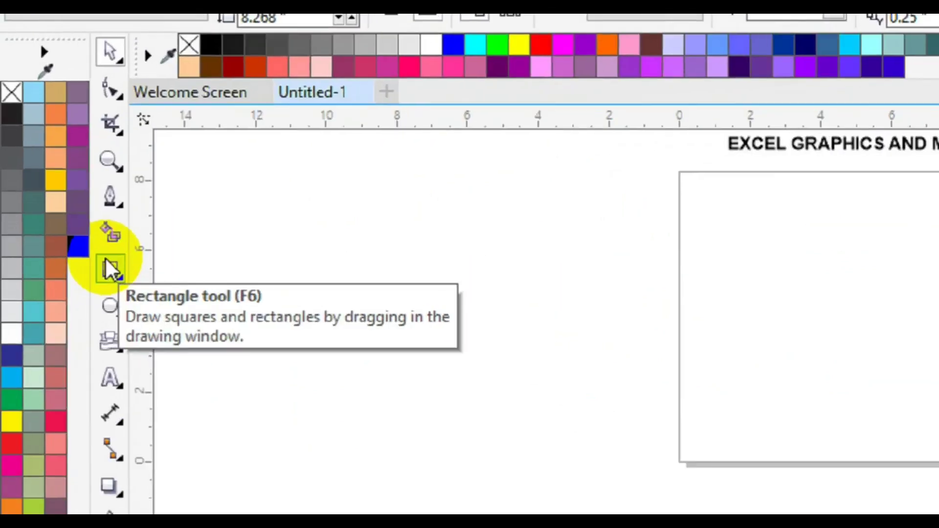
pyautogui.click(111, 268)
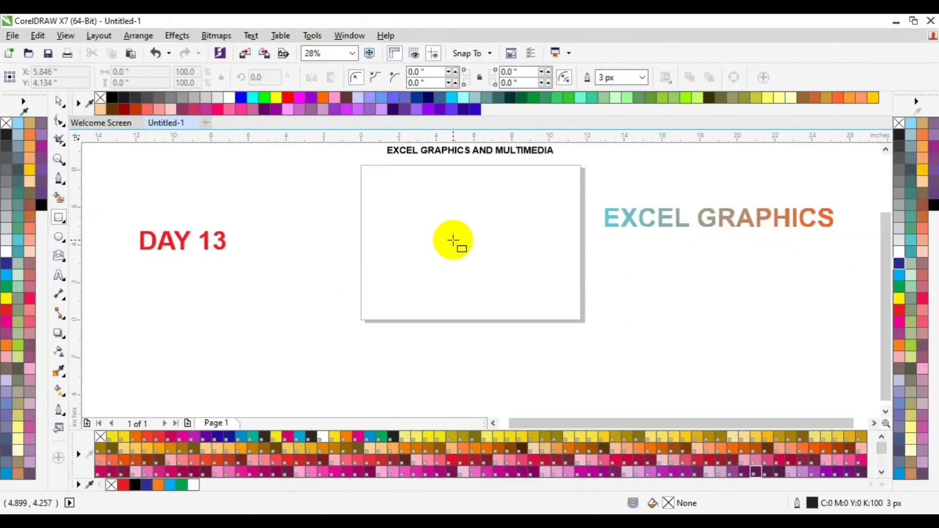
pyautogui.moveTo(453, 240); pyautogui.dragTo(520, 307)
pyautogui.press('p')
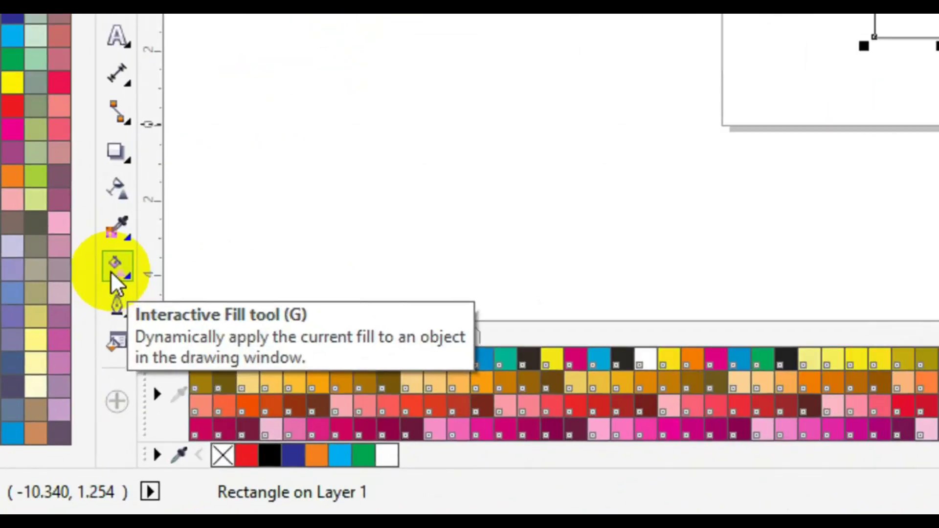
# Step: Apply an elliptical fountain fill to the square with the Interactive Fill tool
pyautogui.click(113, 274)
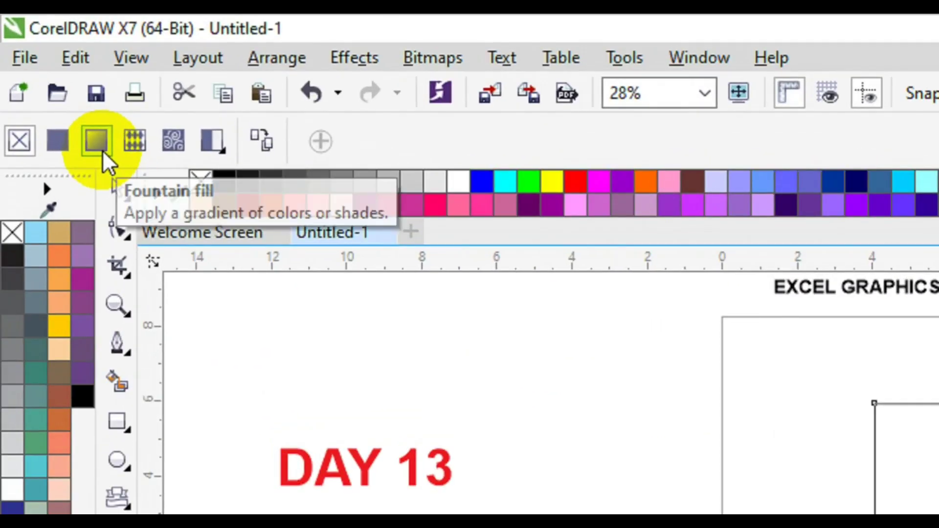
pyautogui.click(102, 151)
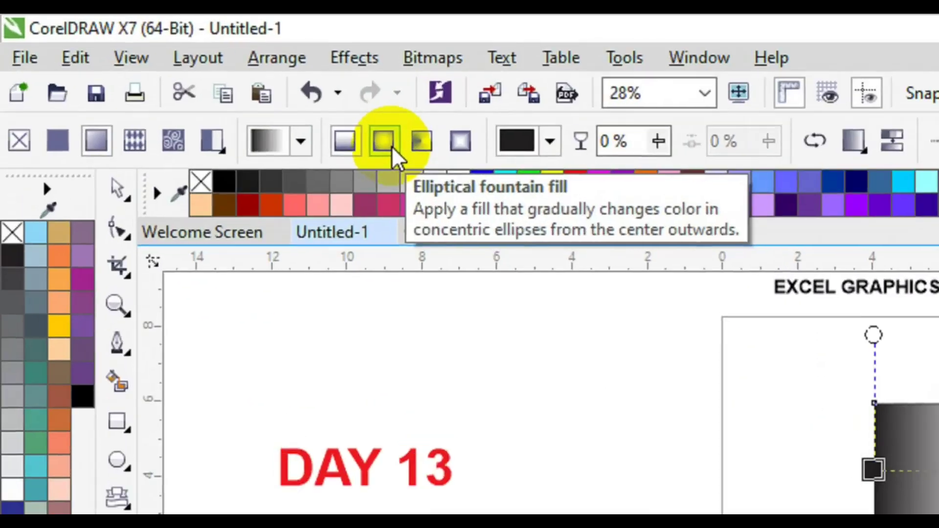
pyautogui.click(196, 81)
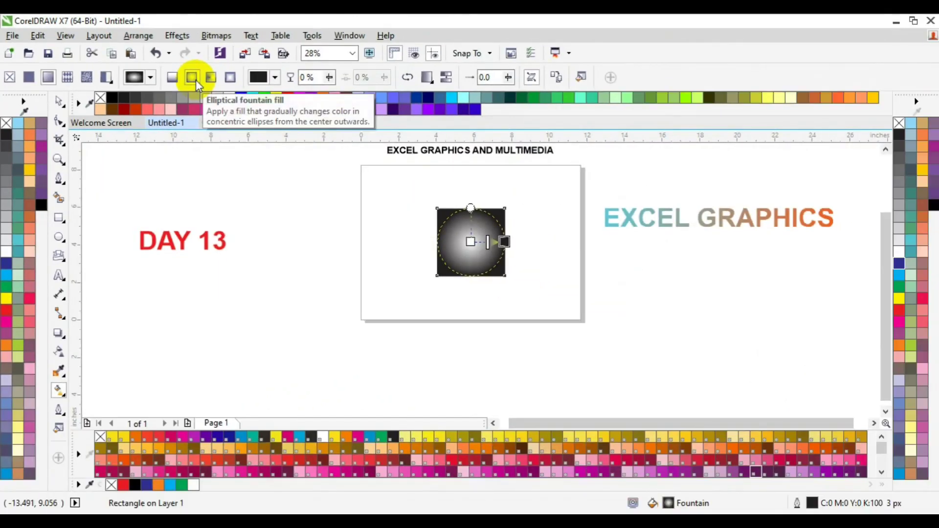
# Step: Set the outer color of the square's elliptical gradient to teal, CMYK 58, 0, 29, 0
pyautogui.click(504, 241)
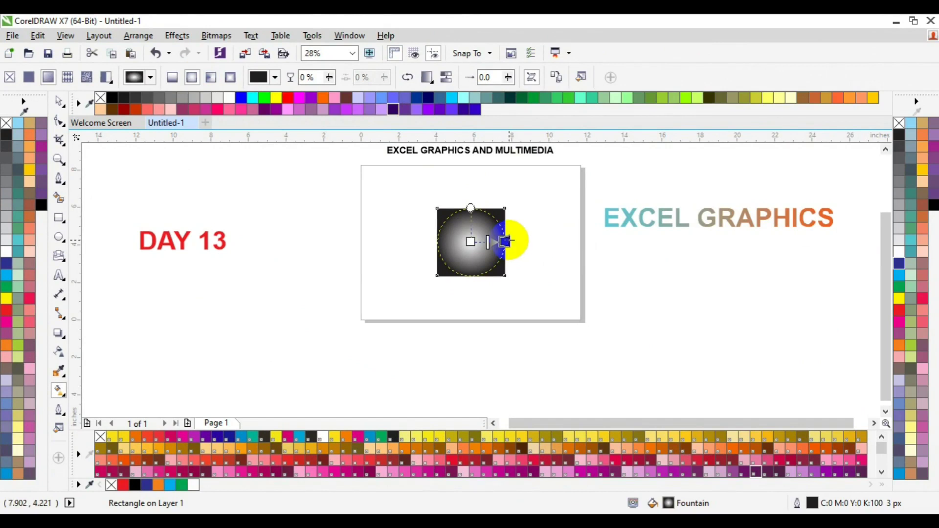
pyautogui.click(505, 241)
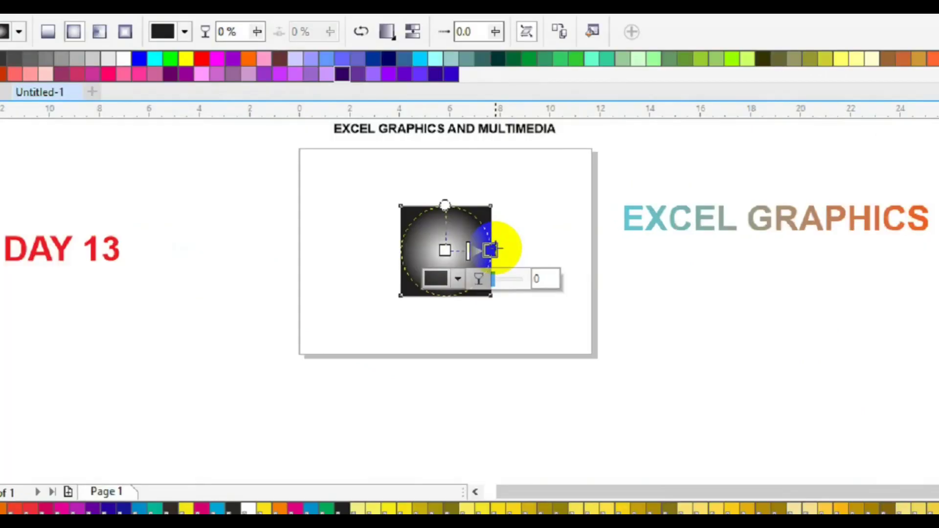
pyautogui.click(458, 278)
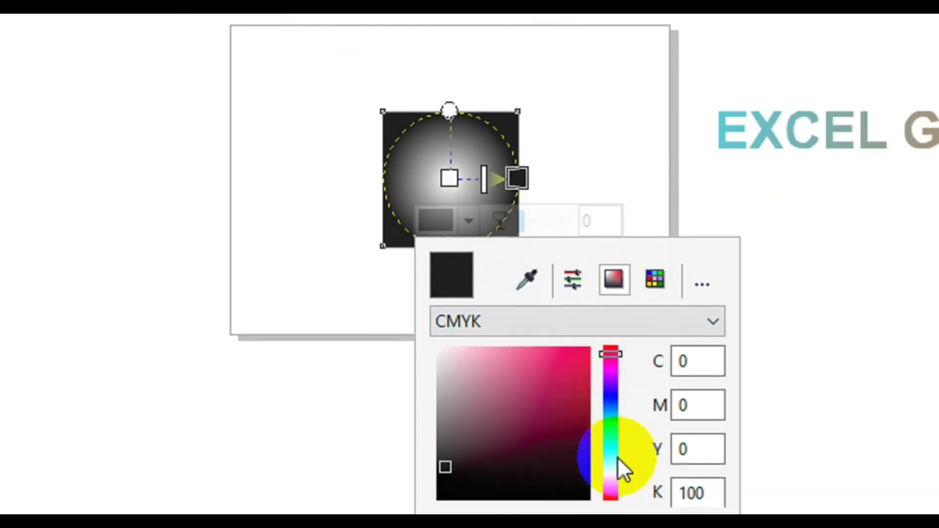
pyautogui.click(611, 476)
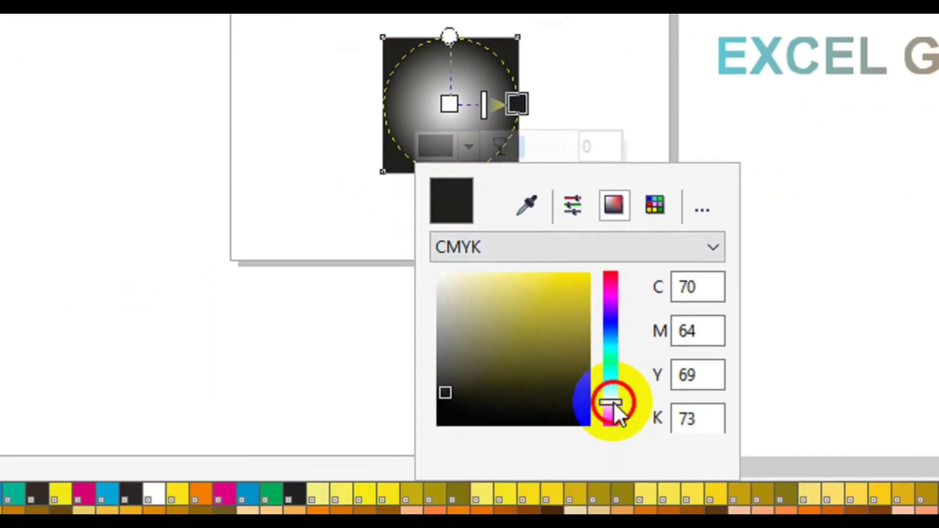
pyautogui.click(606, 352)
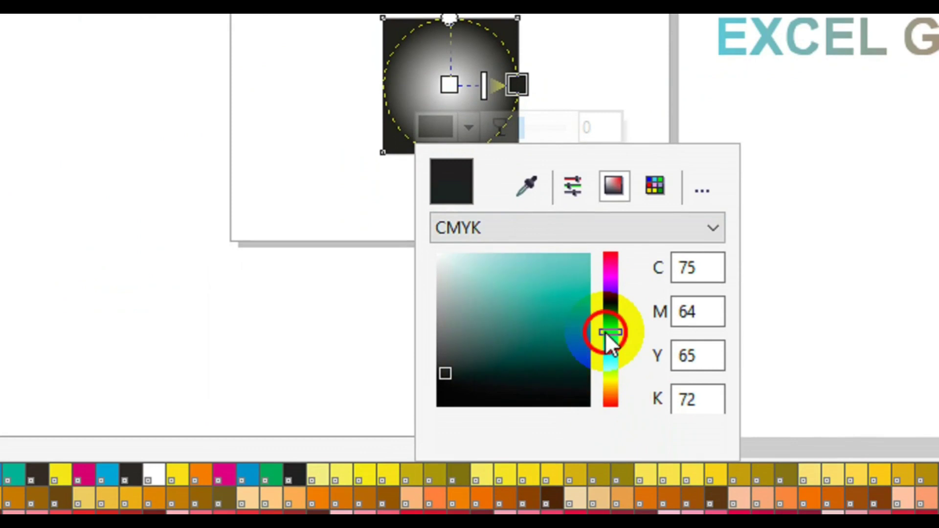
pyautogui.click(576, 263)
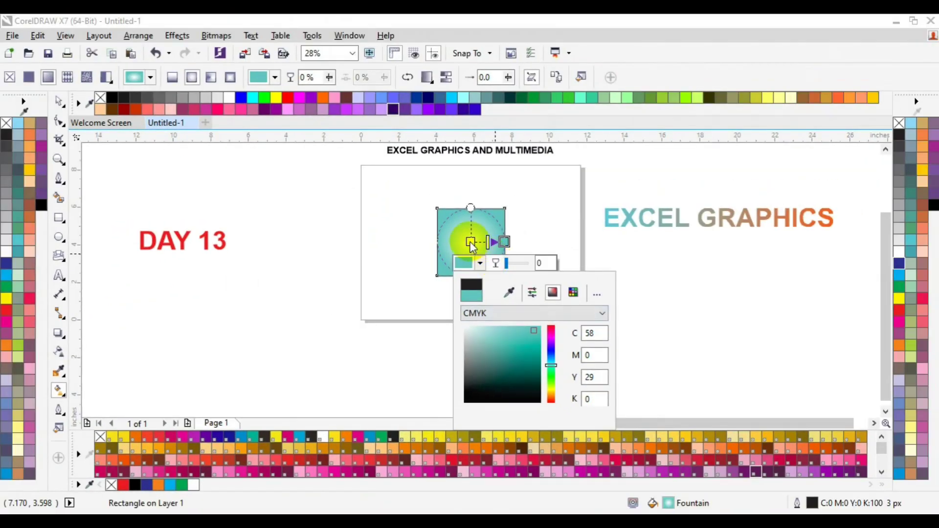
# Step: Set the center color of the square's elliptical gradient to blue, CMYK 77, 53, 0, 0
pyautogui.click(470, 242)
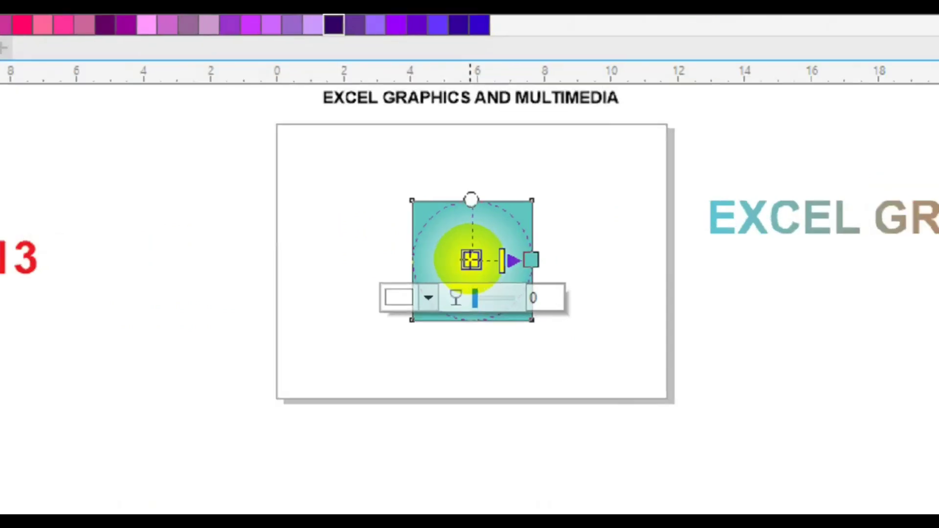
pyautogui.click(444, 276)
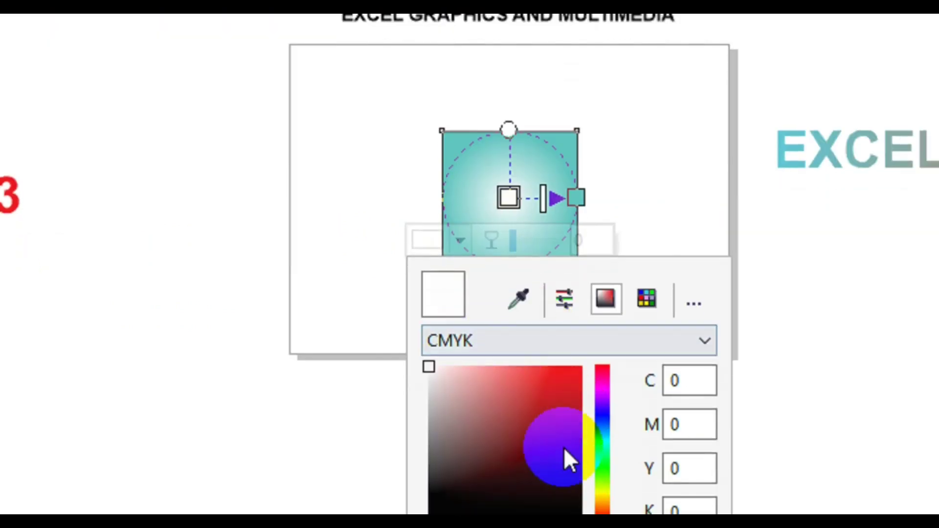
pyautogui.click(545, 432)
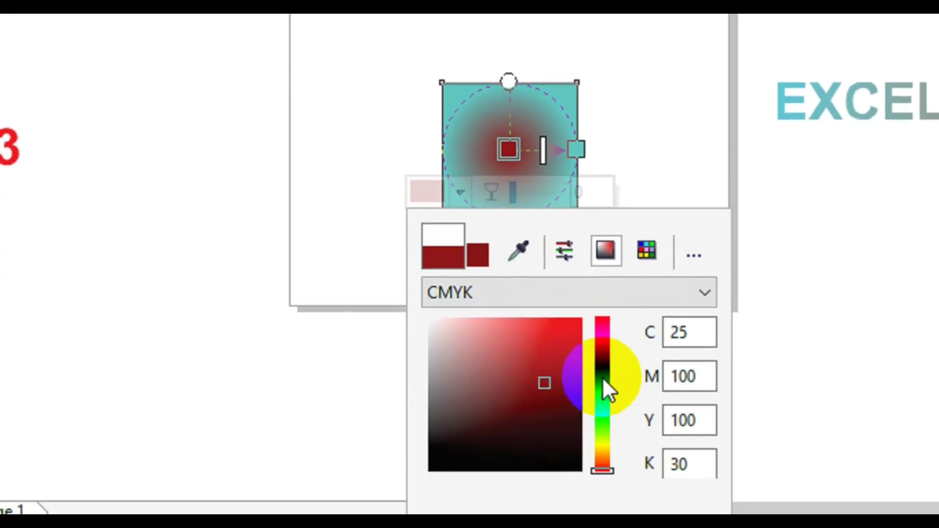
pyautogui.click(603, 378)
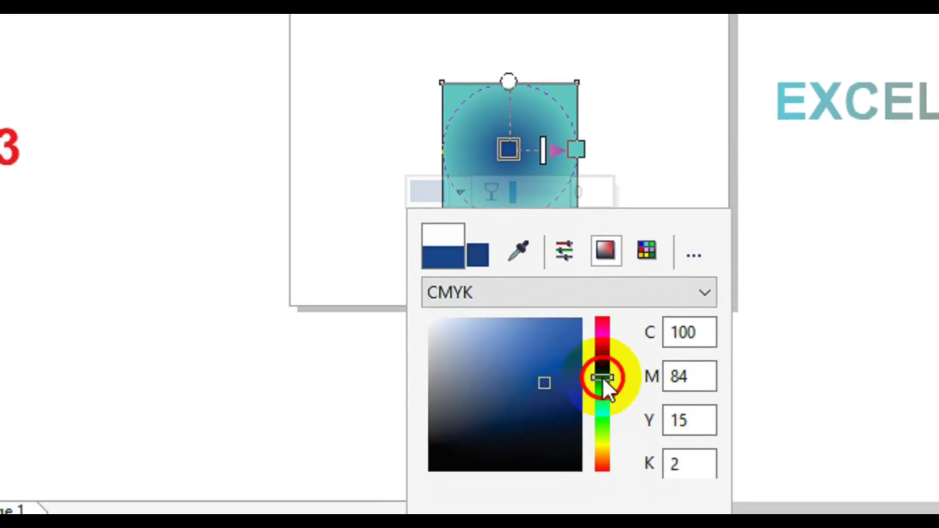
pyautogui.click(522, 350)
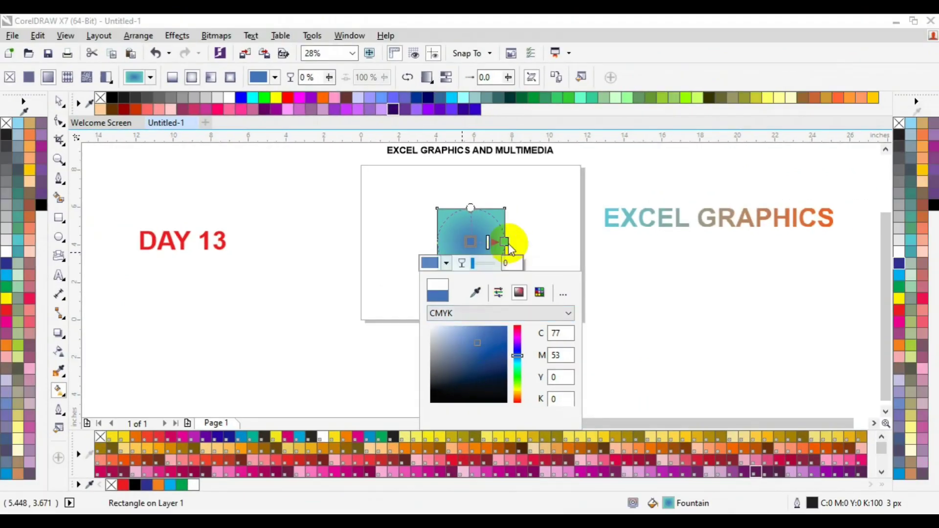
# Step: Set the outer color of the square's elliptical gradient to light red, CMYK 0, 81, 62, 0, and leave the fill tool
pyautogui.click(505, 241)
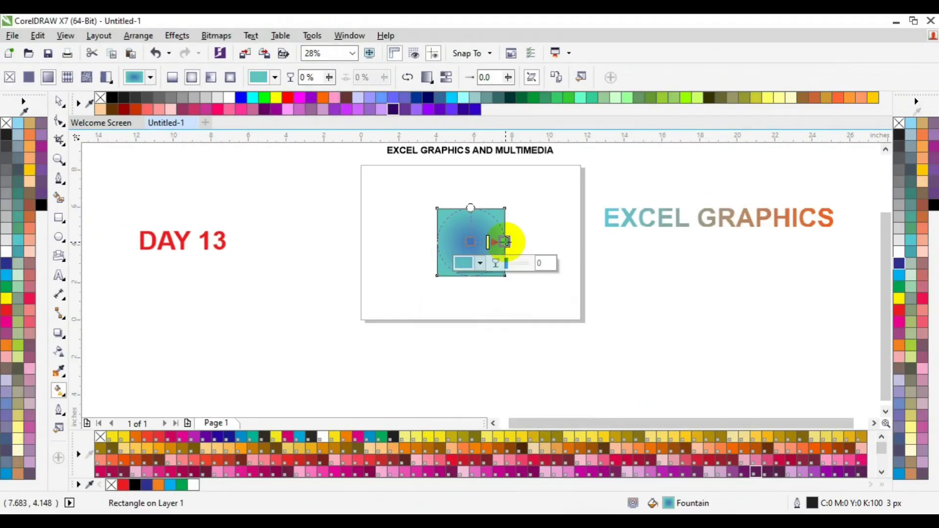
pyautogui.click(479, 267)
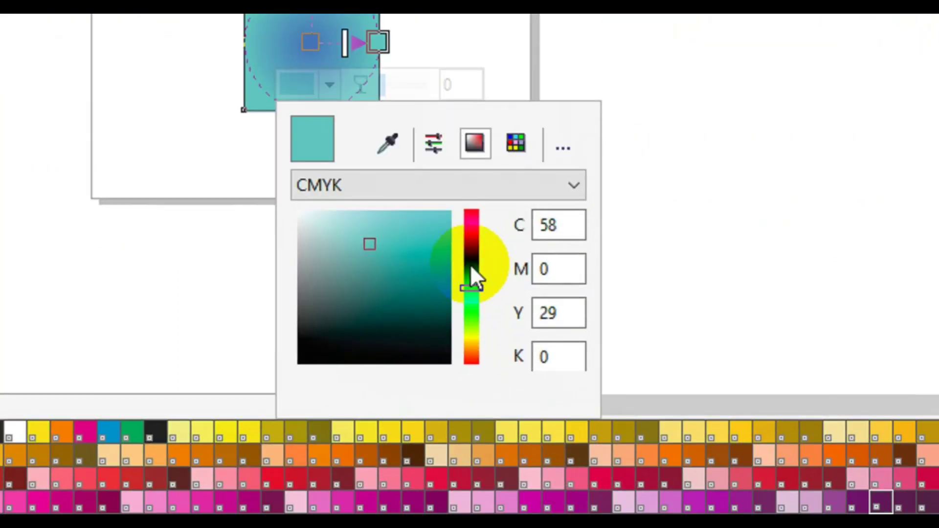
pyautogui.click(551, 353)
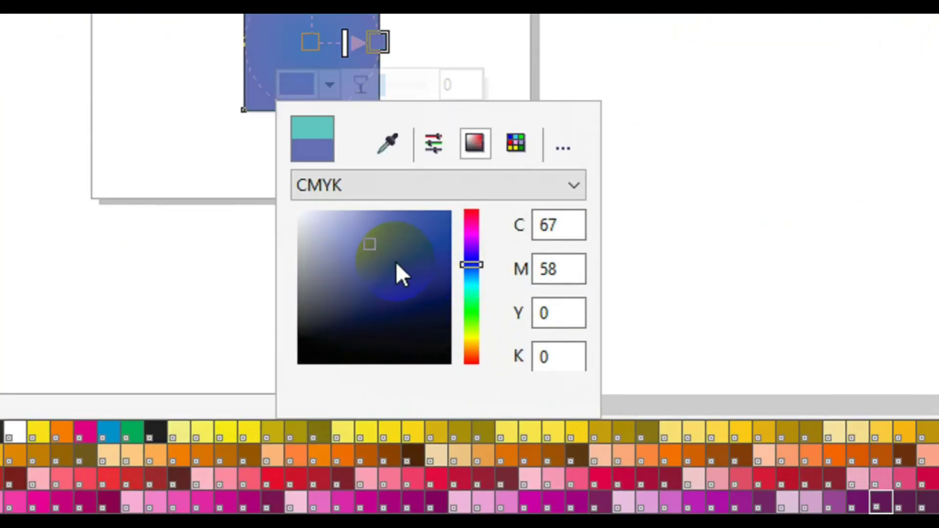
pyautogui.click(472, 363)
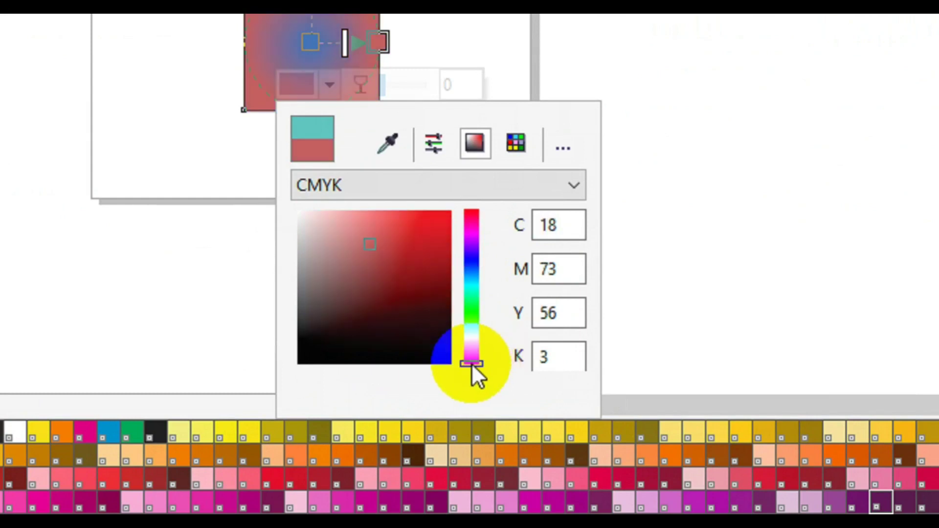
pyautogui.click(390, 220)
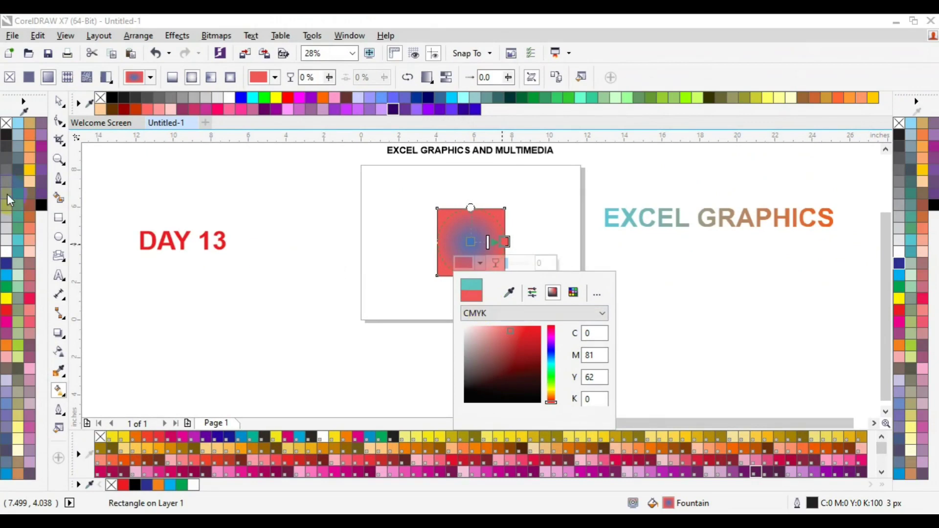
pyautogui.click(59, 102)
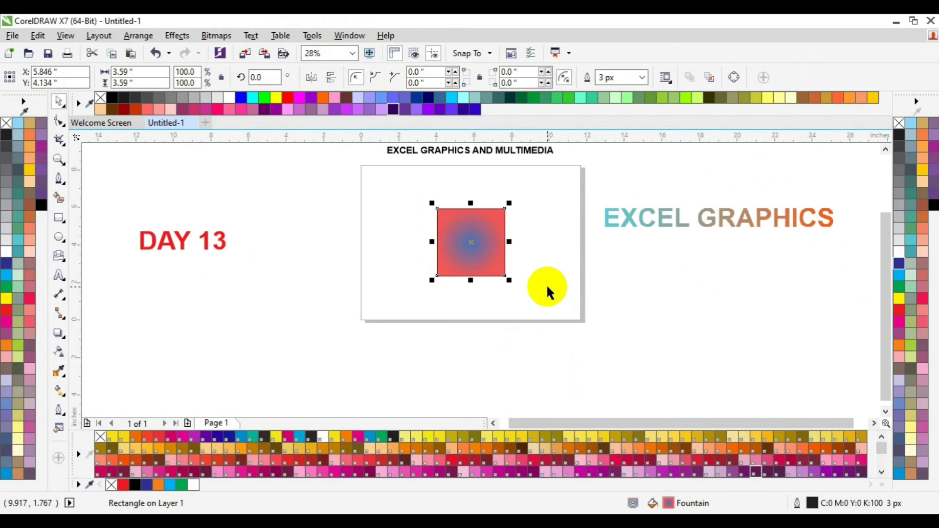
# Step: Add the artistic text "CIRCLE" in the empty area between "DAY 13" and the lower part of the page
pyautogui.click(52, 223)
pyautogui.click(60, 278)
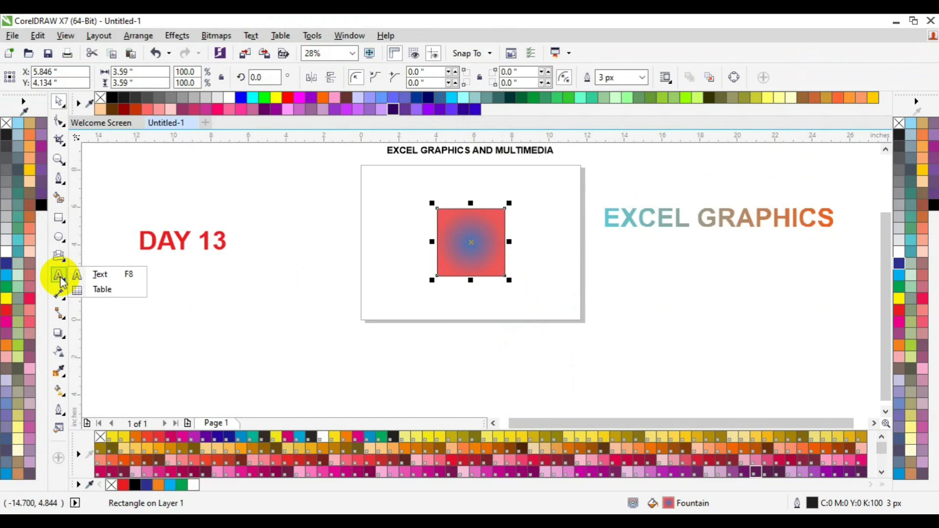
pyautogui.click(59, 278)
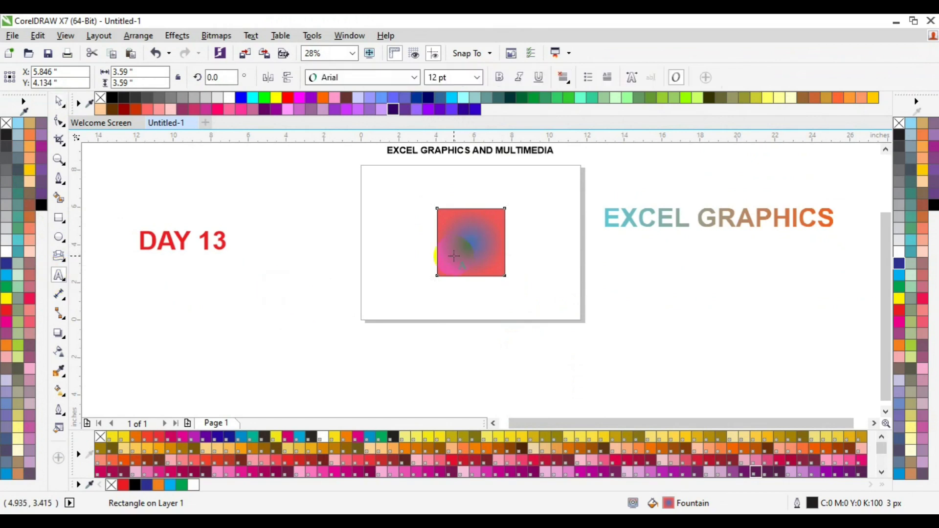
pyautogui.click(272, 309)
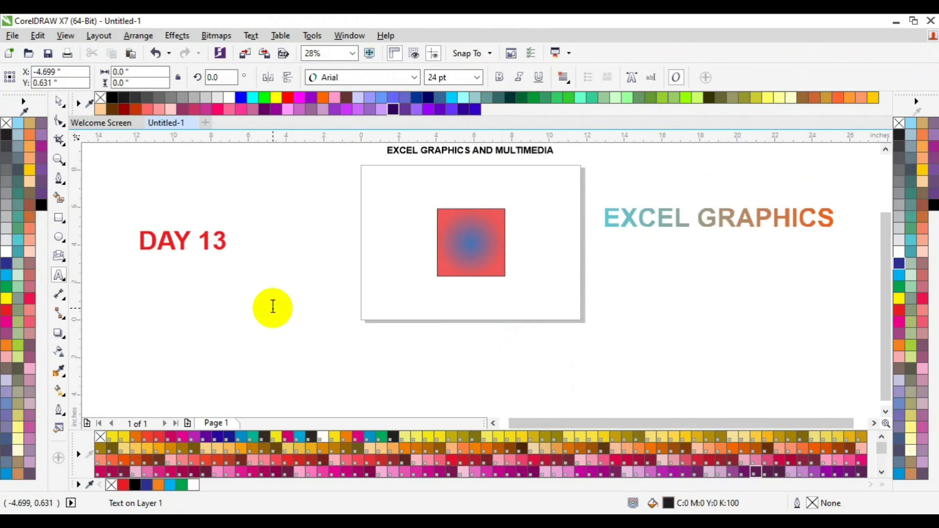
pyautogui.write('CIR')
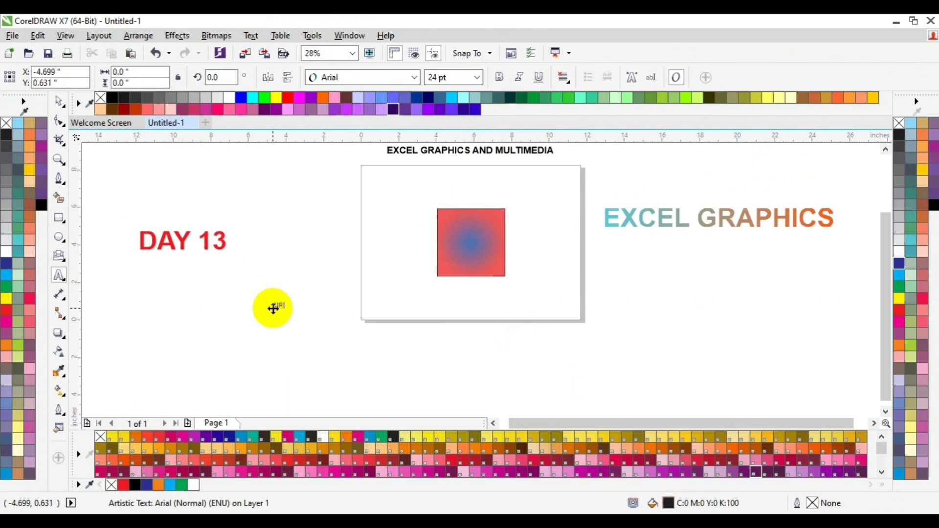
pyautogui.write('CLE')
# Step: Format the whole "CIRCLE" text as 100 pt bold
pyautogui.hotkey('ctrl', 'a')
pyautogui.click(477, 77)
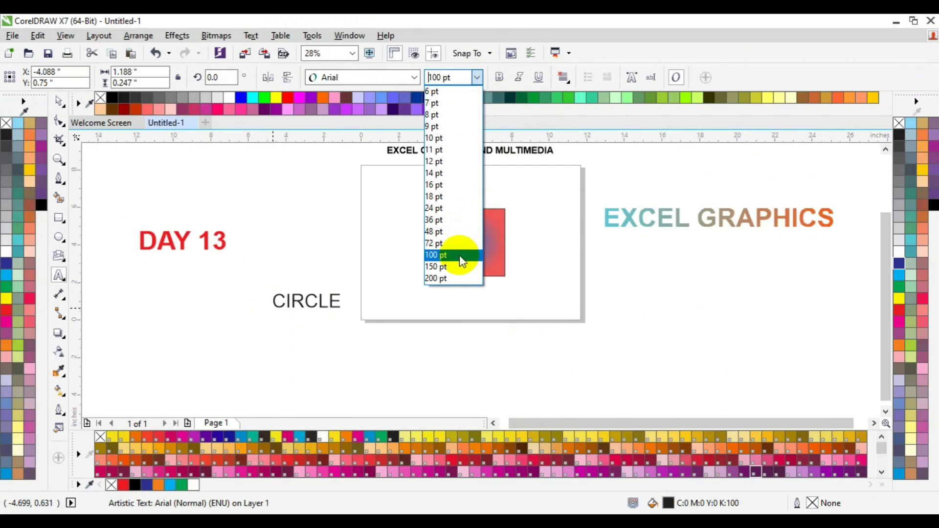
pyautogui.click(460, 257)
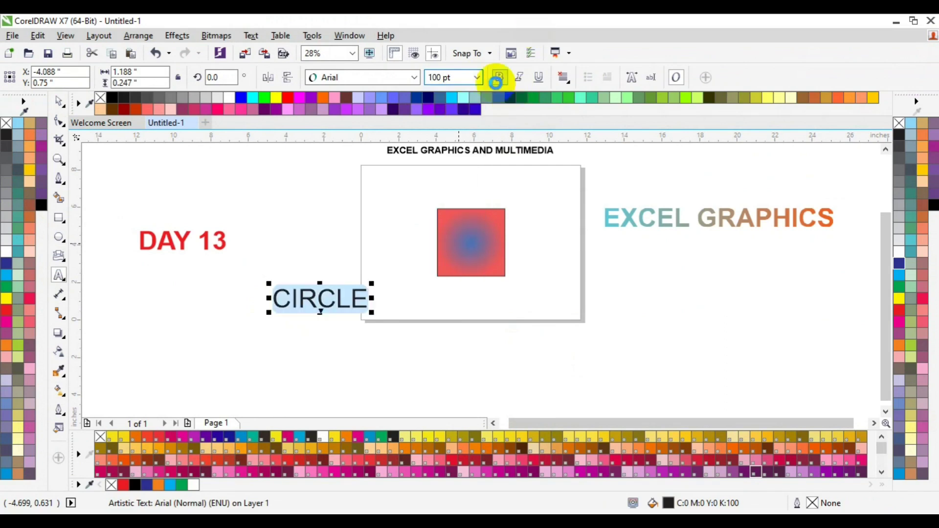
pyautogui.click(498, 79)
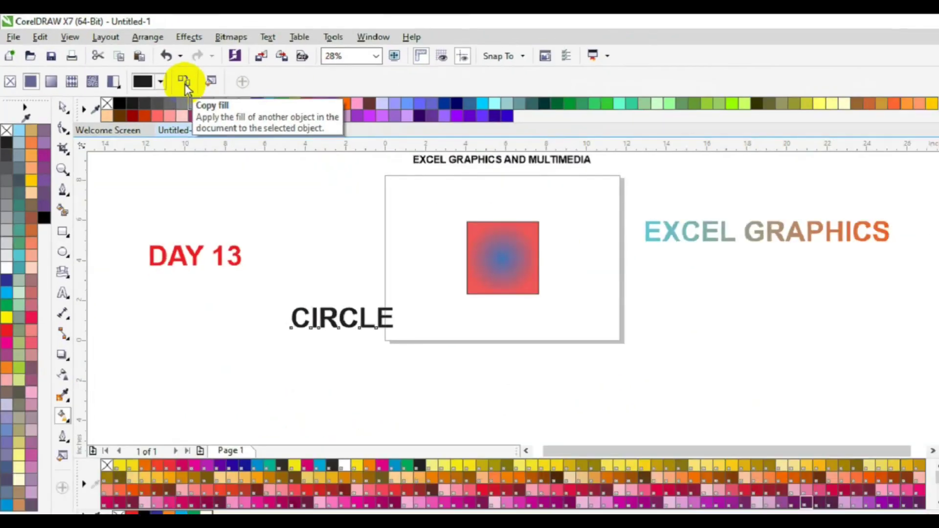
# Step: Copy the square's elliptical gradient fill onto the "CIRCLE" text and deselect it
pyautogui.click(345, 142)
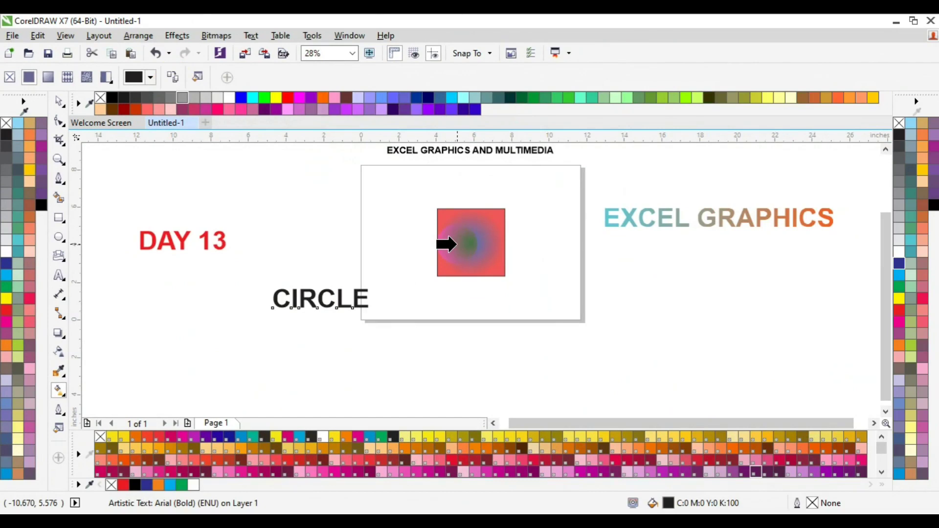
pyautogui.click(457, 245)
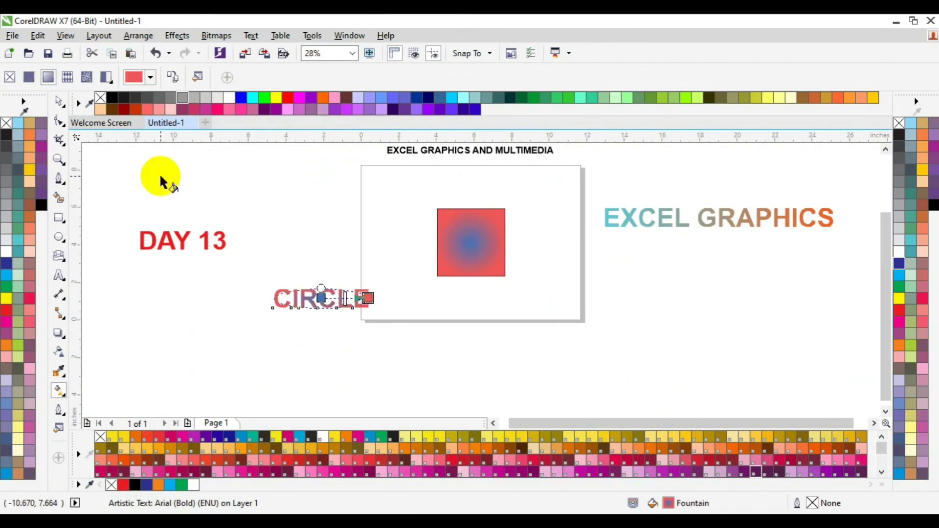
pyautogui.click(59, 101)
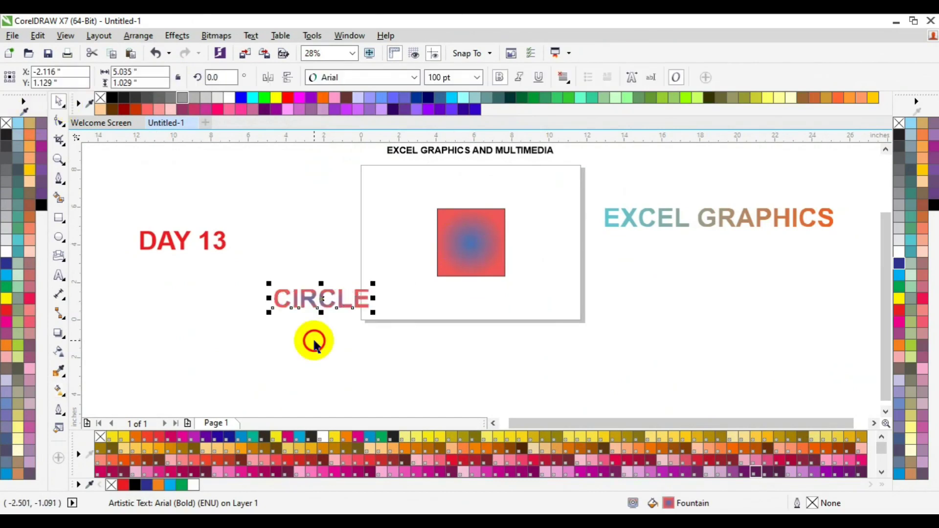
pyautogui.click(313, 338)
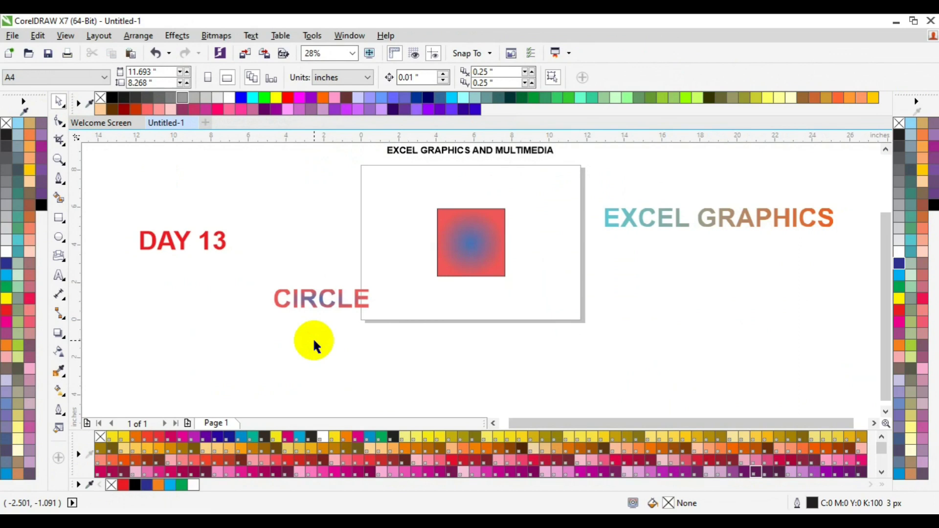
# Step: Delete the gradient square and draw an open wavy curve about 15.28 by 3.66 inches across the lower page with the Pen tool
pyautogui.click(464, 254)
pyautogui.press('Delete')
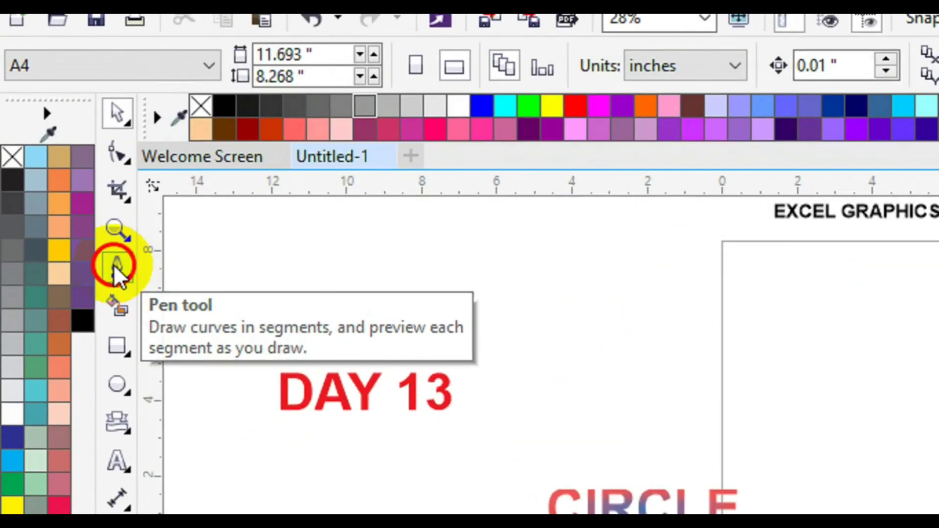
pyautogui.click(120, 259)
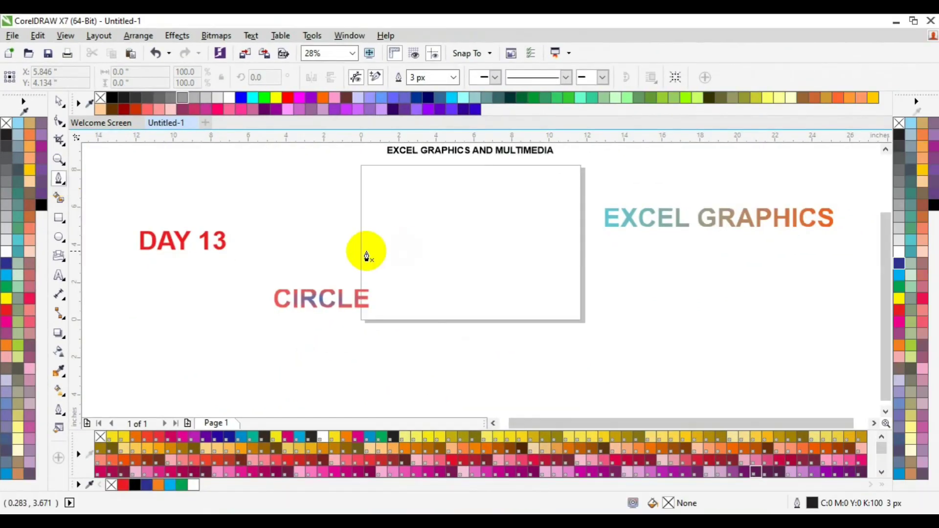
pyautogui.click(361, 251)
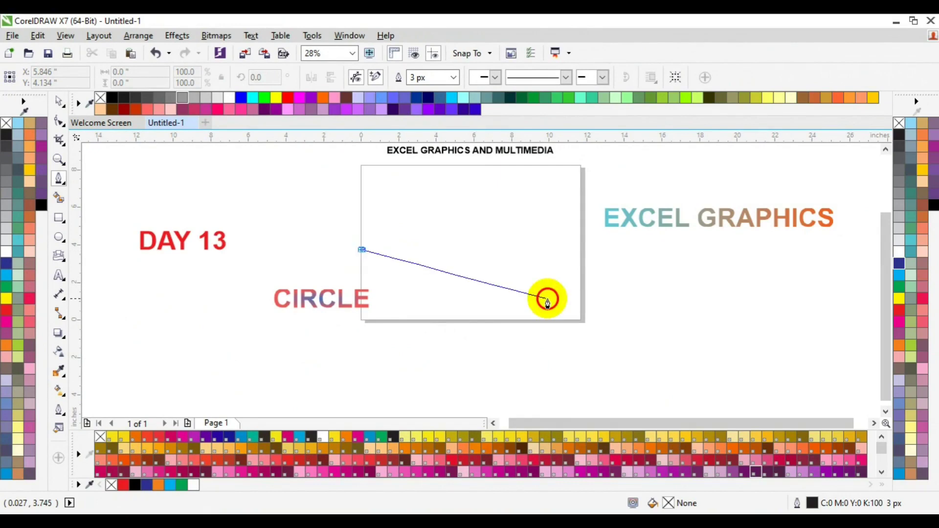
pyautogui.moveTo(553, 301); pyautogui.dragTo(625, 291)
pyautogui.click(648, 318)
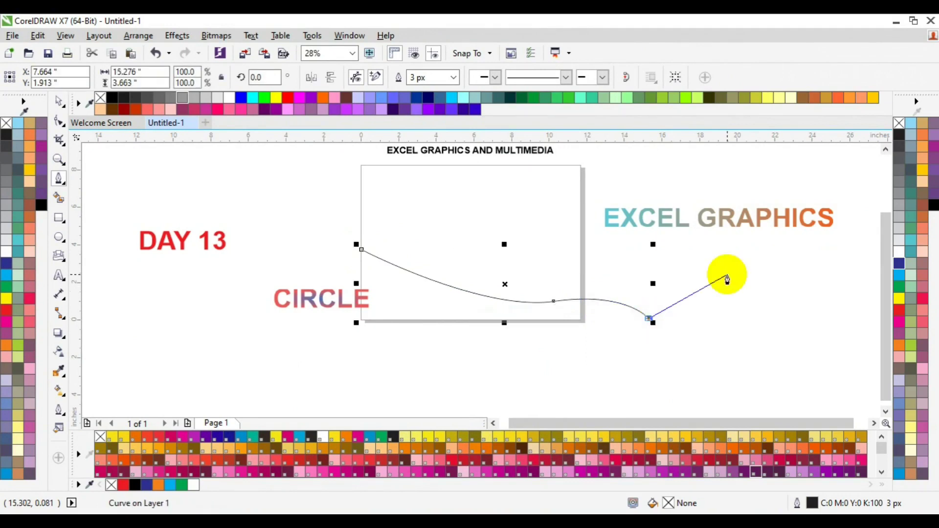
pyautogui.press('Escape')
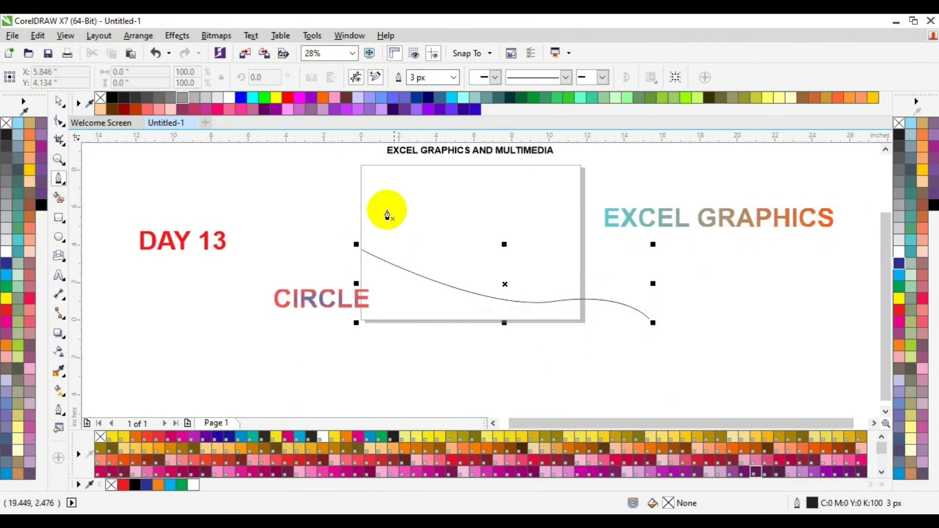
# Step: Deselect the curve and add a rectangle matching the full A4 page
pyautogui.click(57, 102)
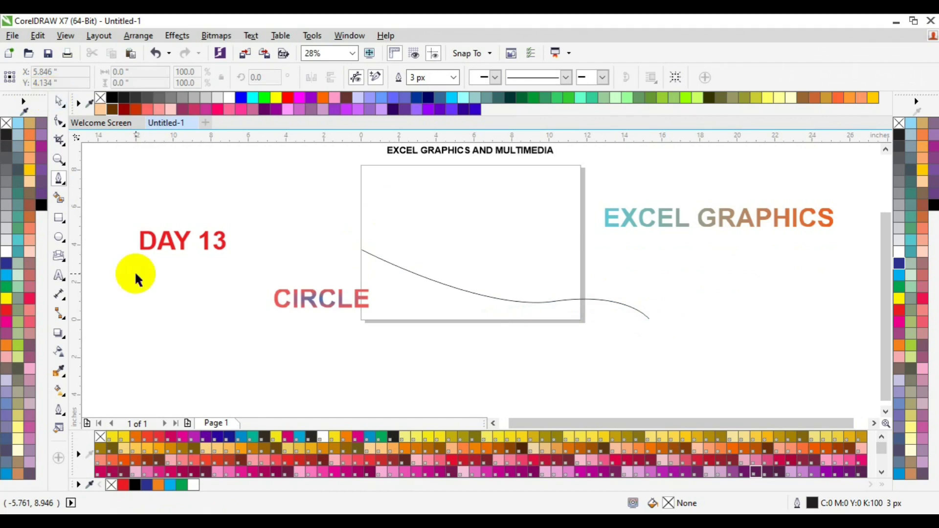
pyautogui.click(84, 350)
pyautogui.doubleClick(63, 220)
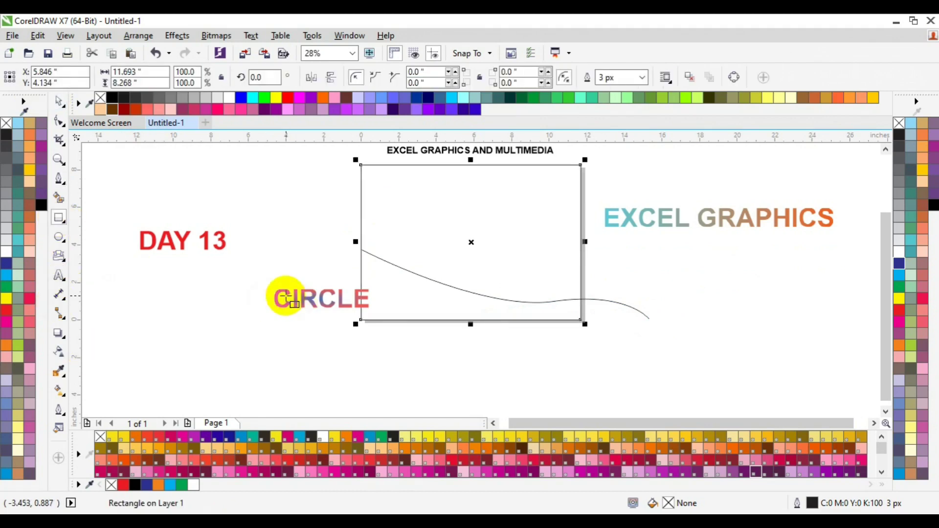
# Step: Delete the "CIRCLE" text and move the curve slightly left so its start extends past the rectangle's left edge
pyautogui.click(286, 296)
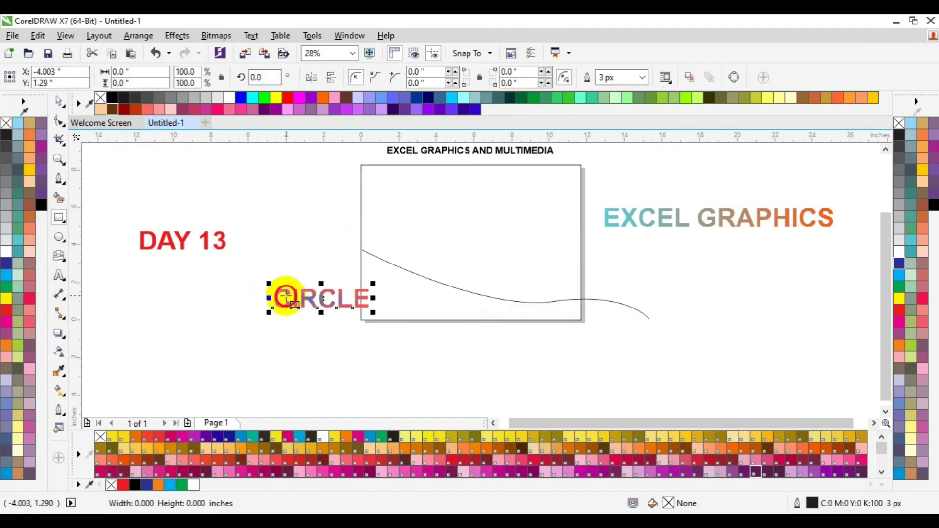
pyautogui.click(455, 290)
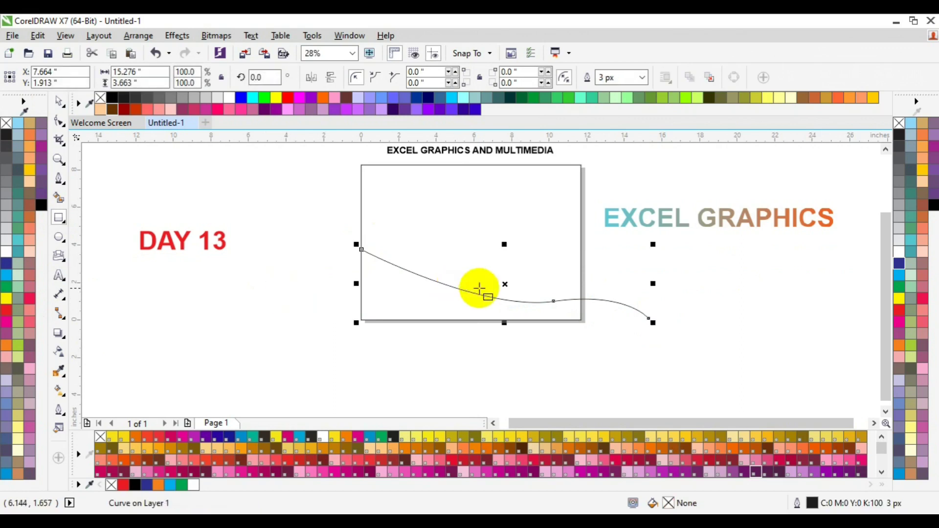
pyautogui.moveTo(500, 283); pyautogui.dragTo(494, 283)
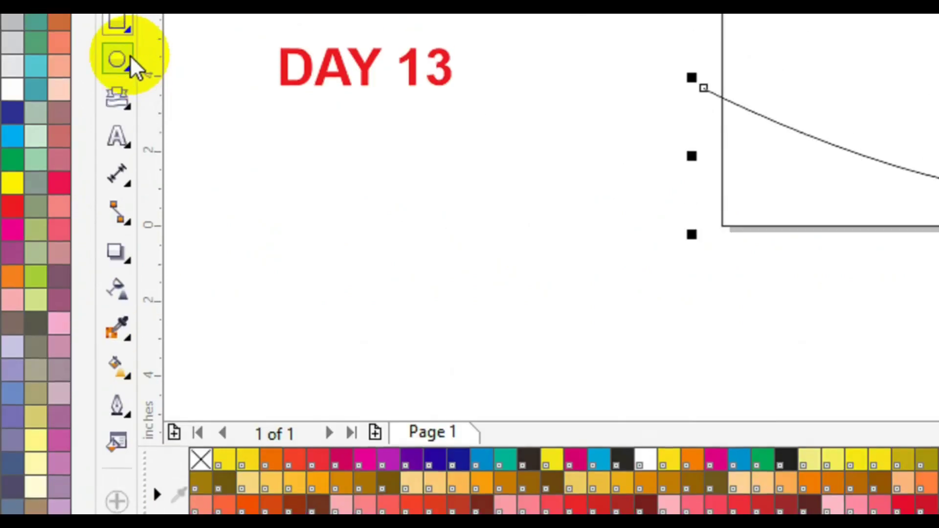
# Step: Smart-fill the areas below and above the curve with CMYK 40, 20, 0, 40 and a 2 px black outline
pyautogui.click(130, 55)
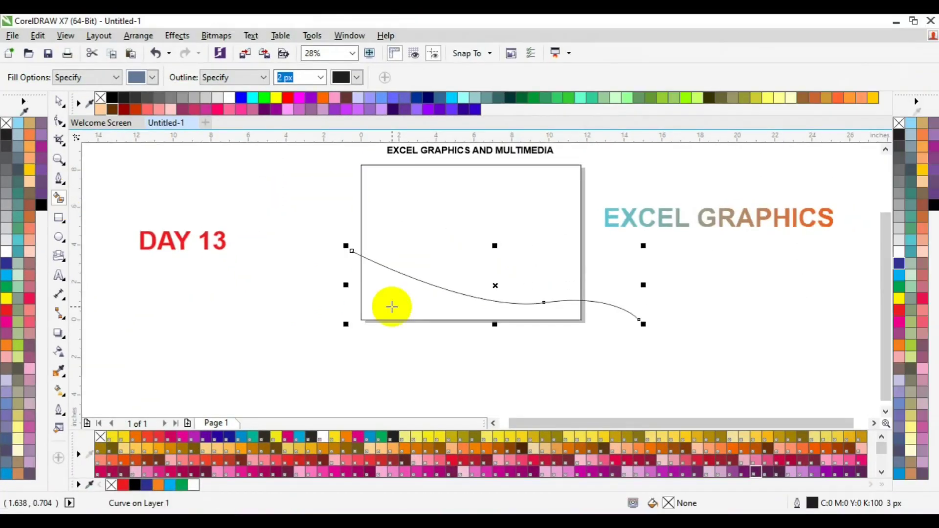
pyautogui.click(445, 308)
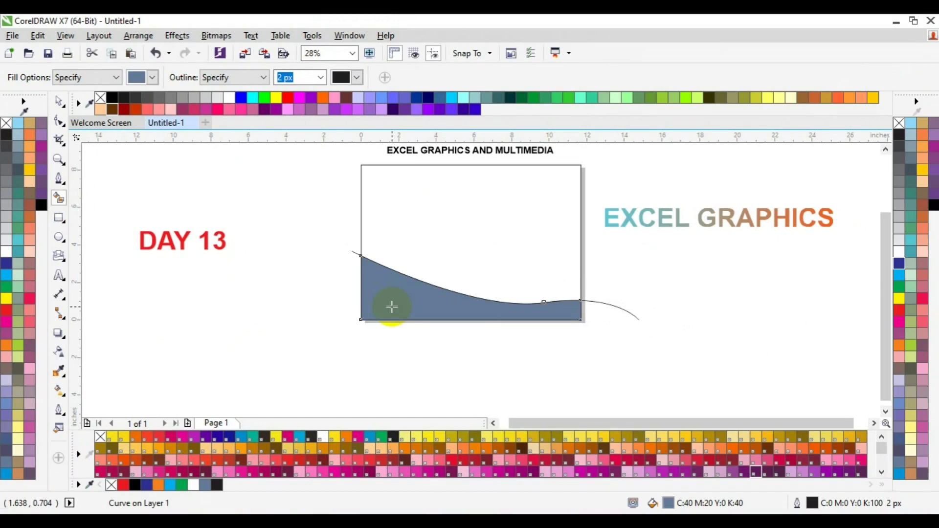
pyautogui.click(440, 240)
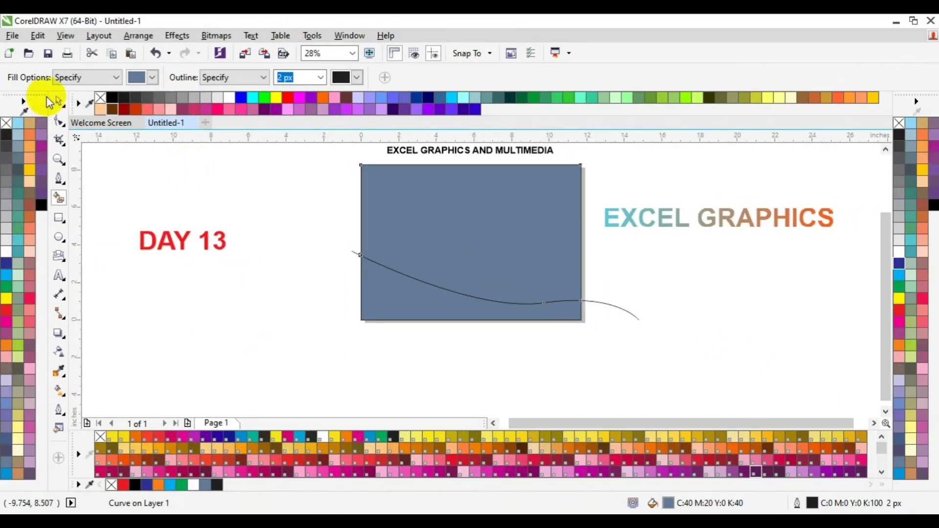
pyautogui.click(59, 103)
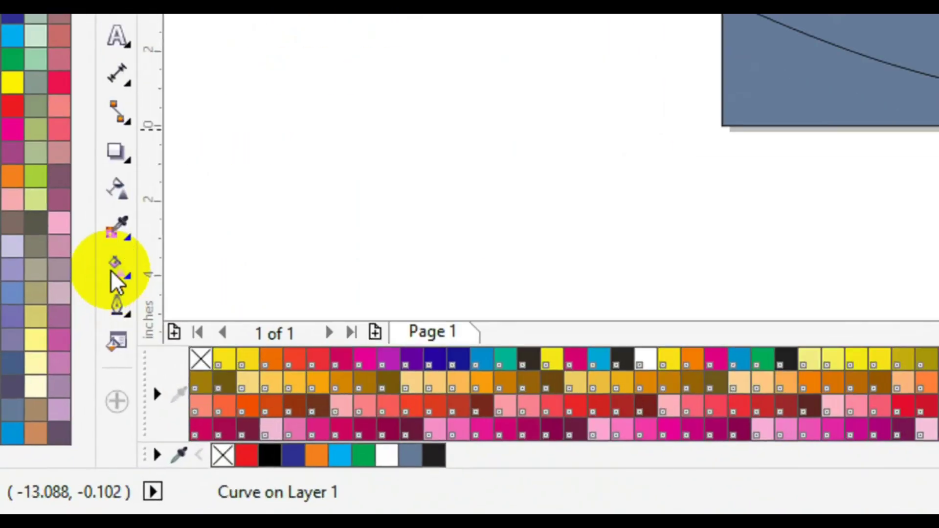
# Step: Copy the linear gradient fill of the "EXCEL GRAPHICS" text onto the area above the curve
pyautogui.click(111, 270)
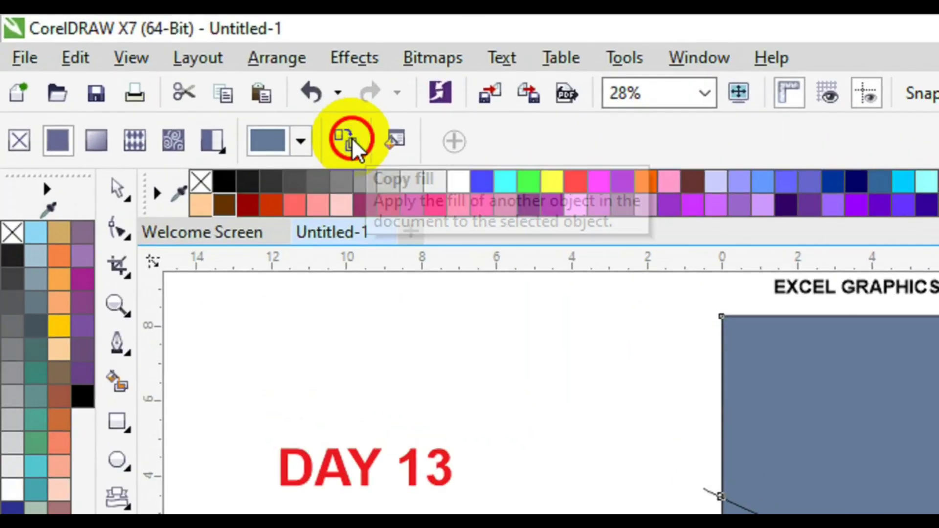
pyautogui.click(233, 97)
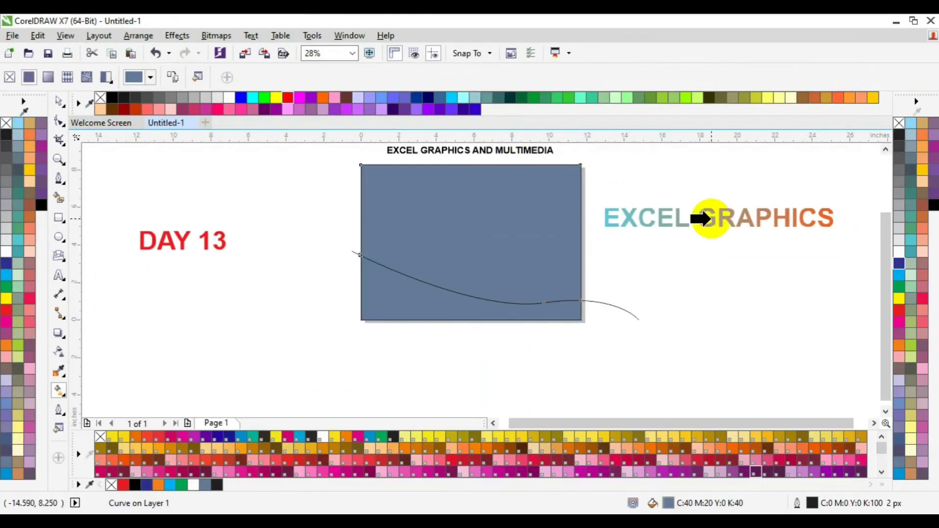
pyautogui.click(705, 220)
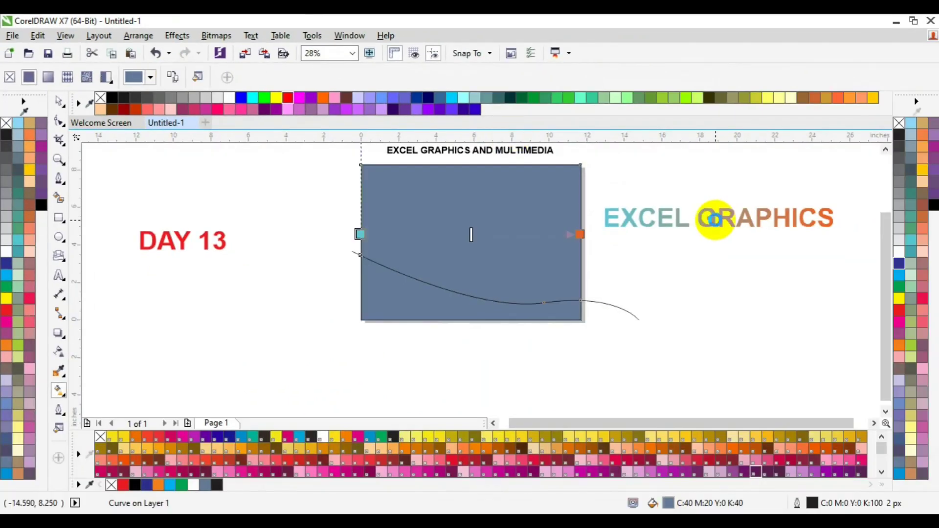
pyautogui.click(447, 309)
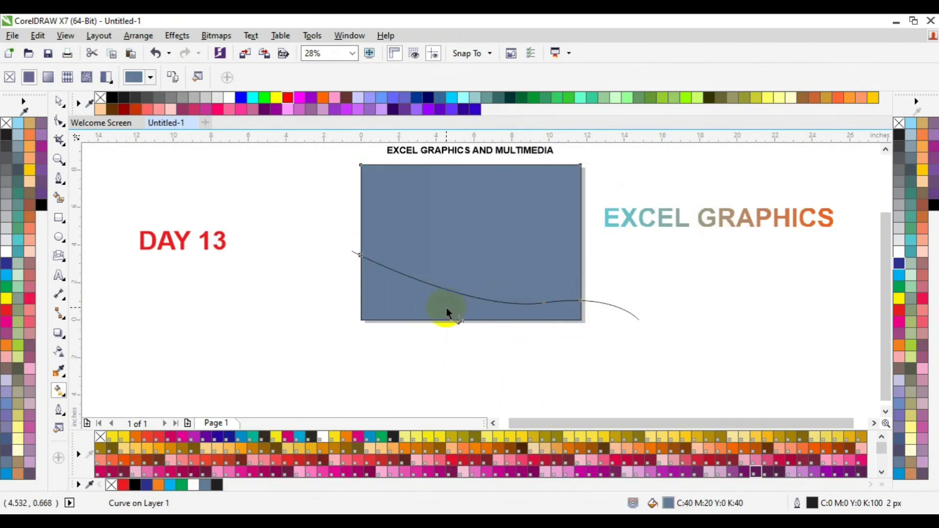
pyautogui.hotkey('ctrl', 'z')
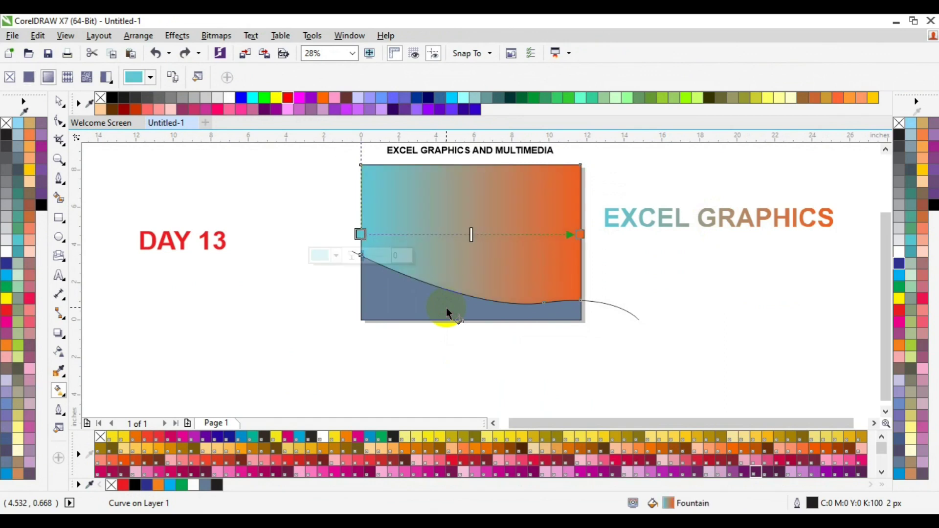
# Step: Apply a conical fountain fill to the area below the curve
pyautogui.click(375, 300)
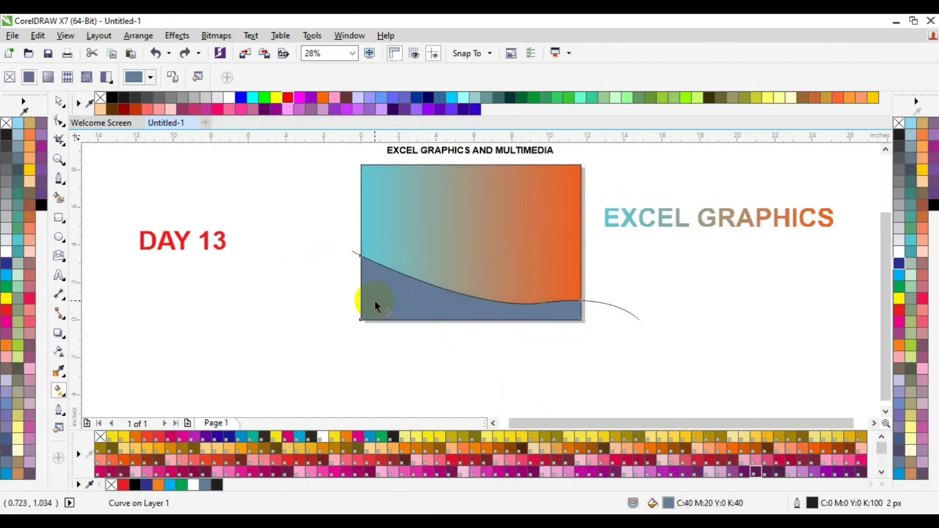
pyautogui.click(60, 101)
pyautogui.click(239, 282)
pyautogui.click(398, 308)
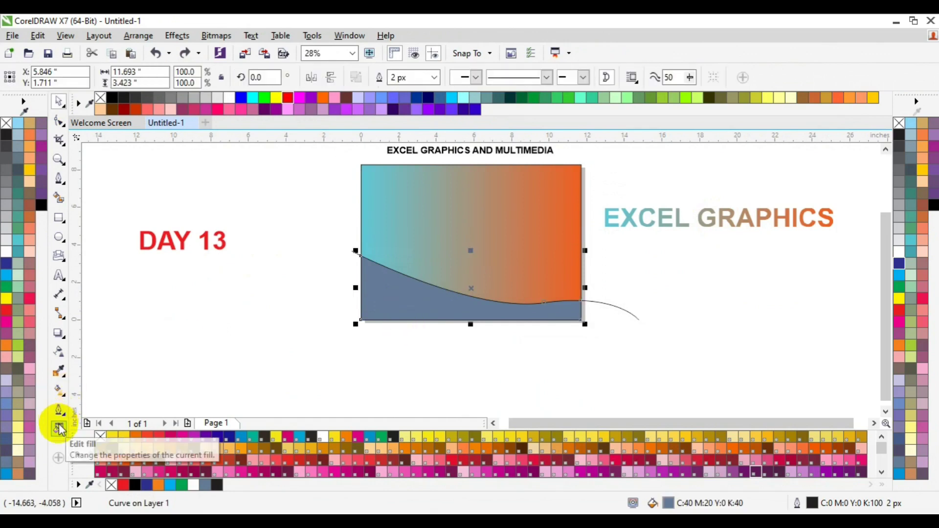
pyautogui.click(58, 391)
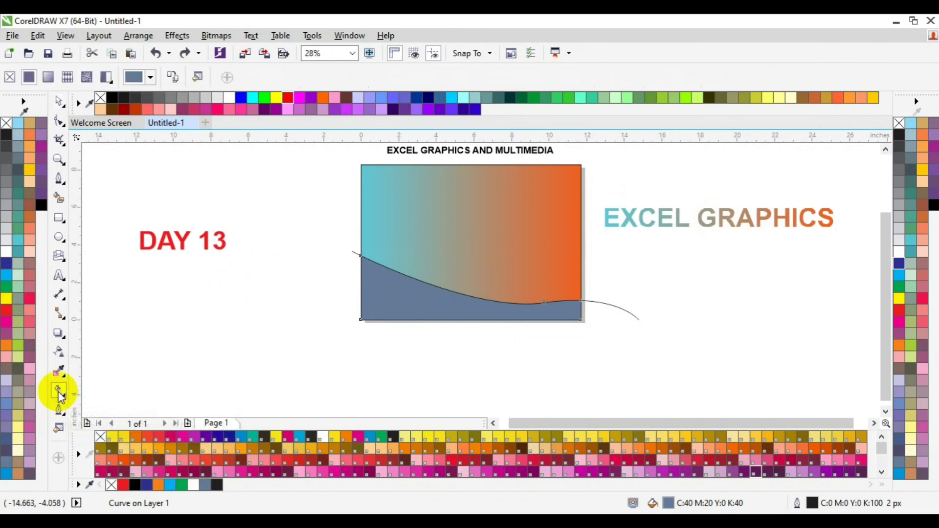
pyautogui.click(49, 77)
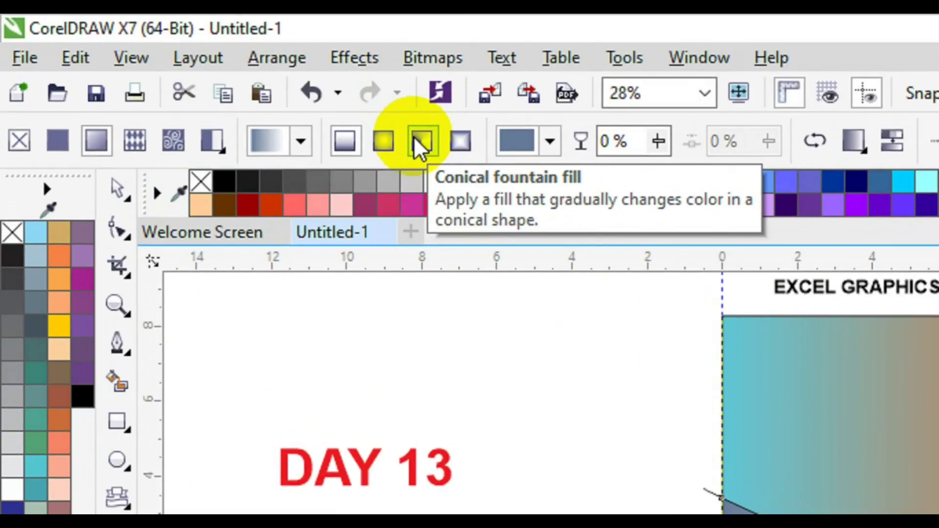
pyautogui.click(421, 141)
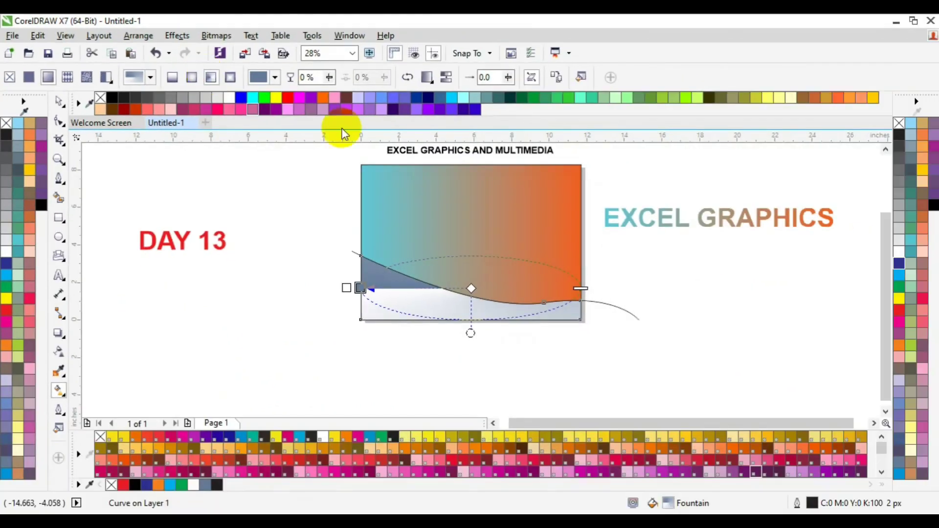
# Step: Recolor the outer color node of the lower area's conical gradient to light green
pyautogui.click(358, 288)
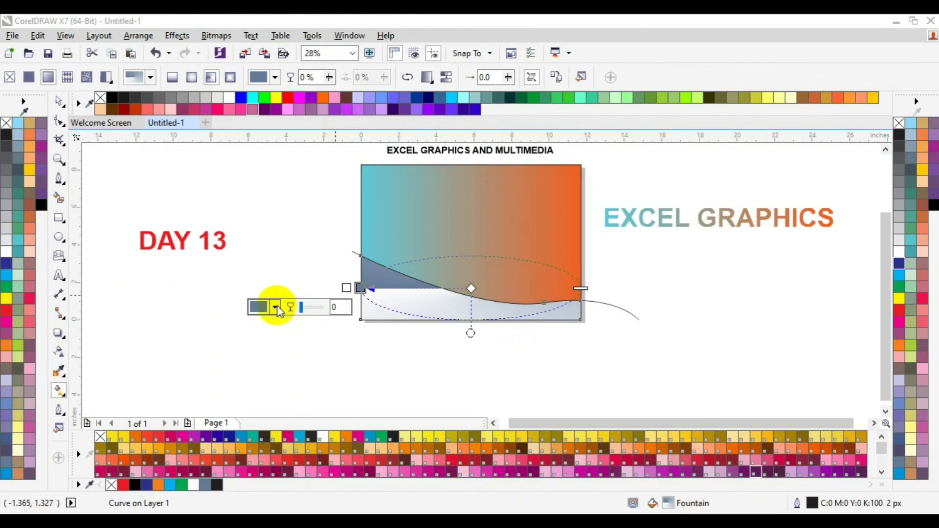
pyautogui.click(276, 307)
pyautogui.click(333, 376)
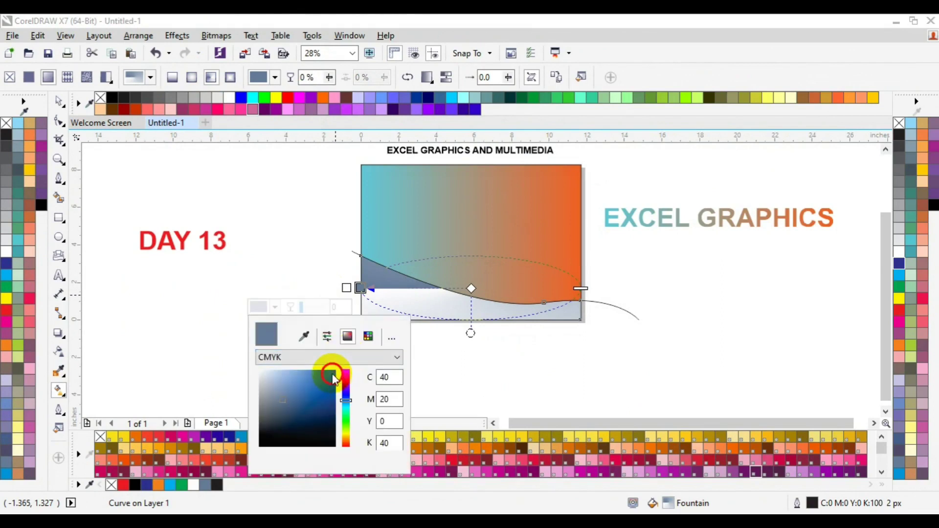
pyautogui.click(472, 287)
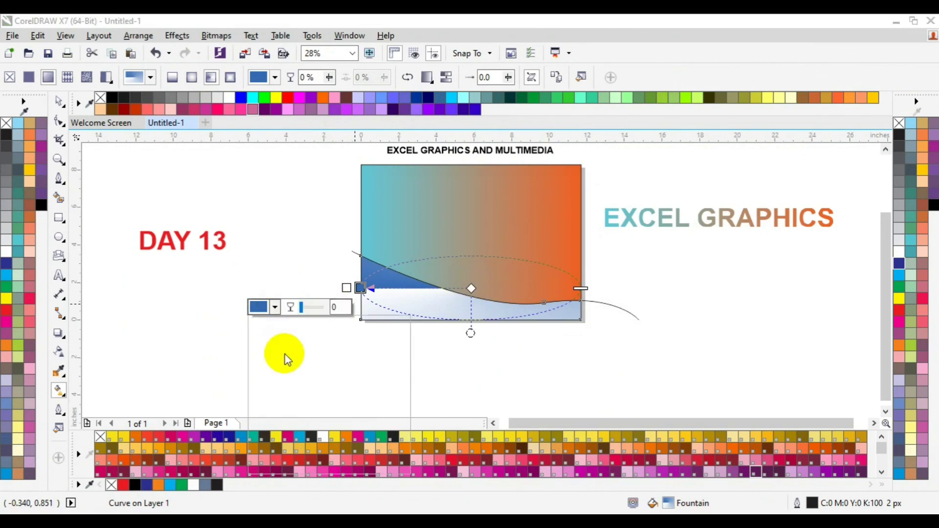
pyautogui.click(274, 307)
pyautogui.click(314, 372)
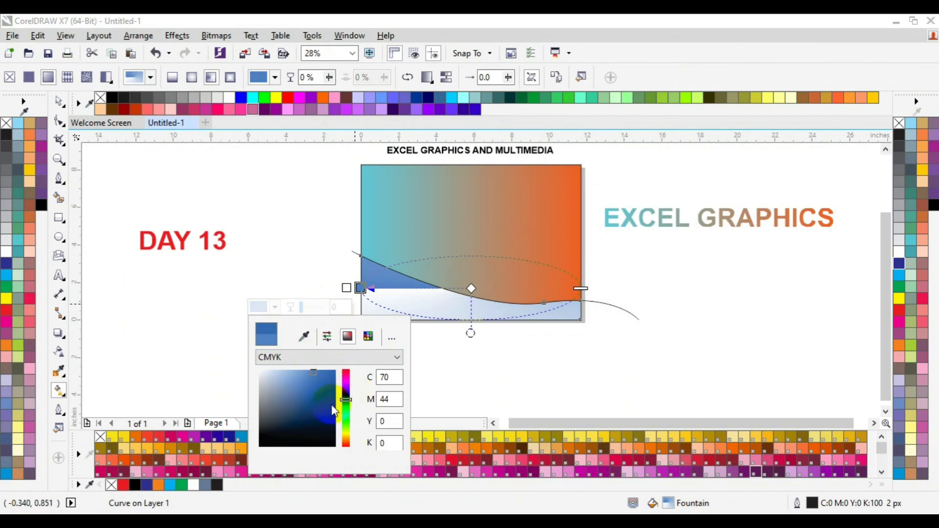
pyautogui.click(349, 419)
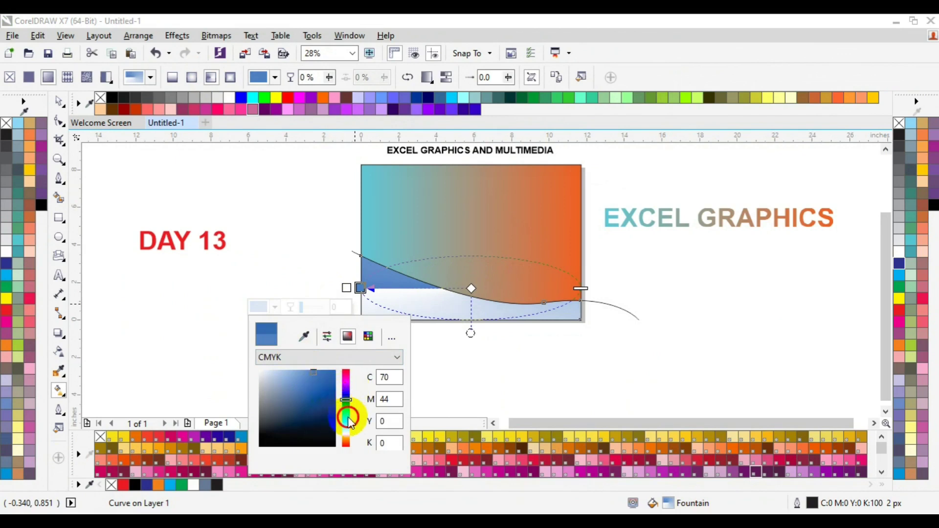
pyautogui.click(471, 289)
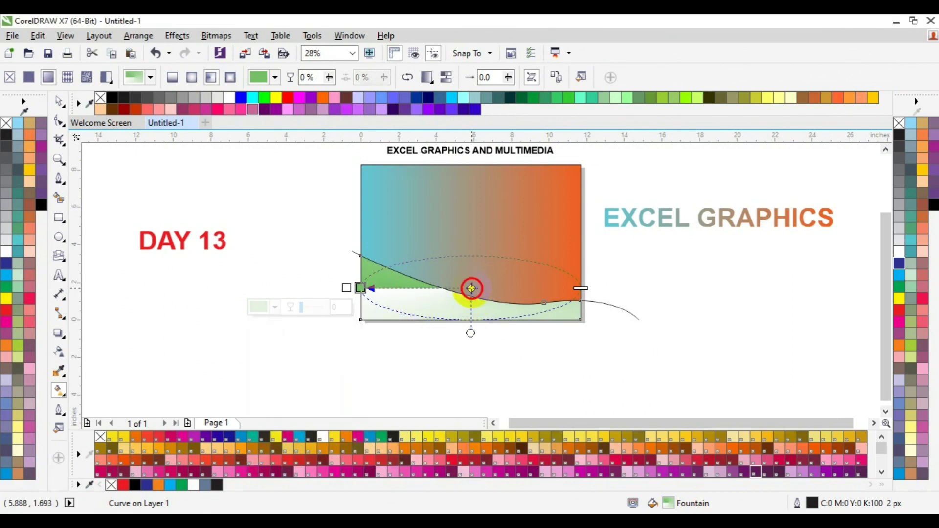
# Step: Move the conical gradient's center down toward the page's bottom edge, skew its ellipse slightly, and leave the fill tool
pyautogui.moveTo(471, 288); pyautogui.dragTo(473, 309)
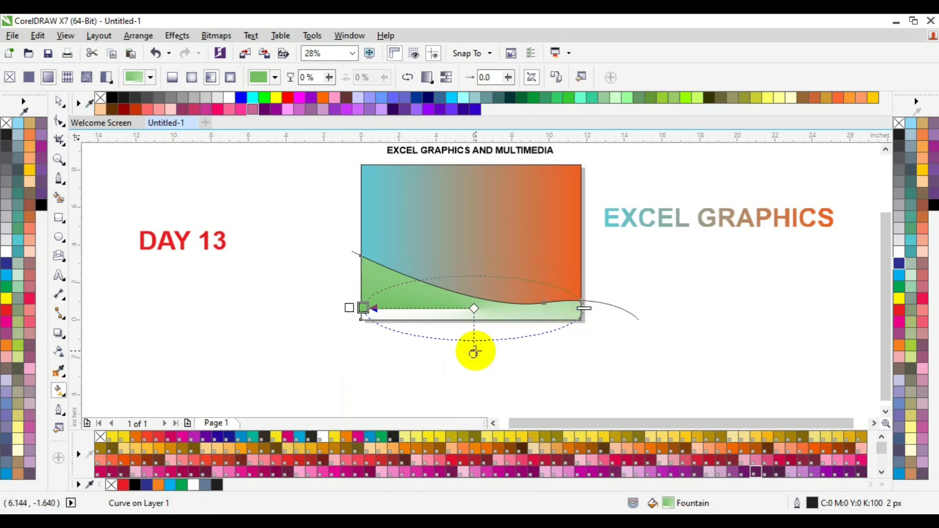
pyautogui.moveTo(474, 351); pyautogui.dragTo(501, 353)
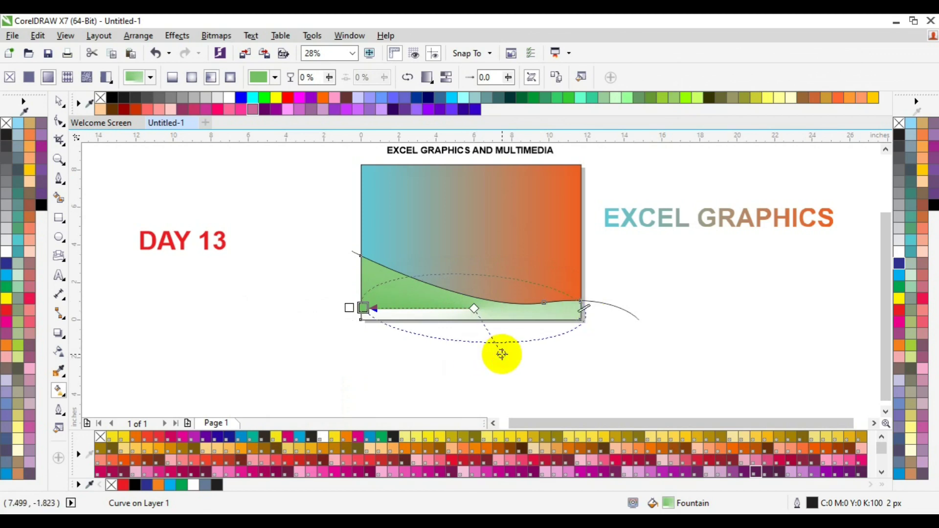
pyautogui.moveTo(587, 307)
pyautogui.mouseDown()
pyautogui.moveTo(589, 298)
pyautogui.moveTo(593, 314)
pyautogui.mouseUp()
pyautogui.press('space')
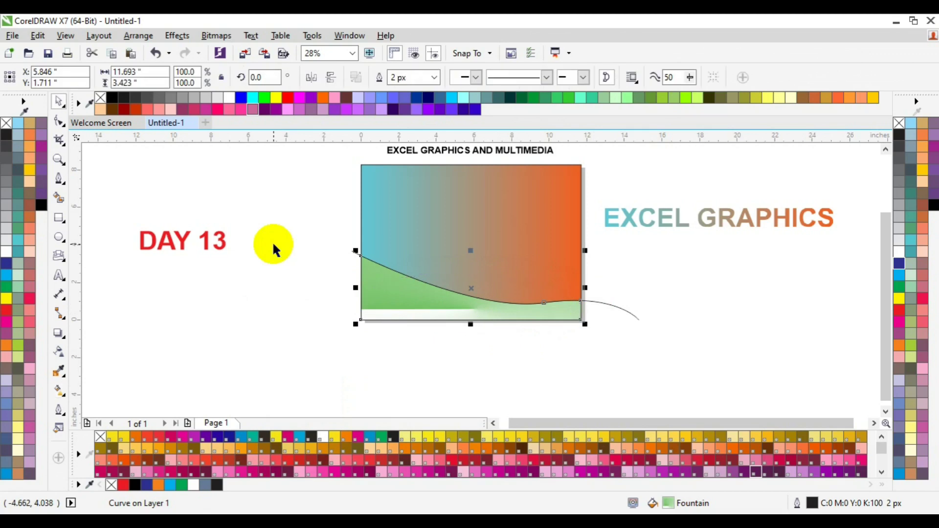
# Step: Draw a circle about 4.3 inches wide below the "DAY 13" text and copy the lower green area's conical fill onto it
pyautogui.click(57, 236)
pyautogui.moveTo(140, 262); pyautogui.dragTo(214, 344)
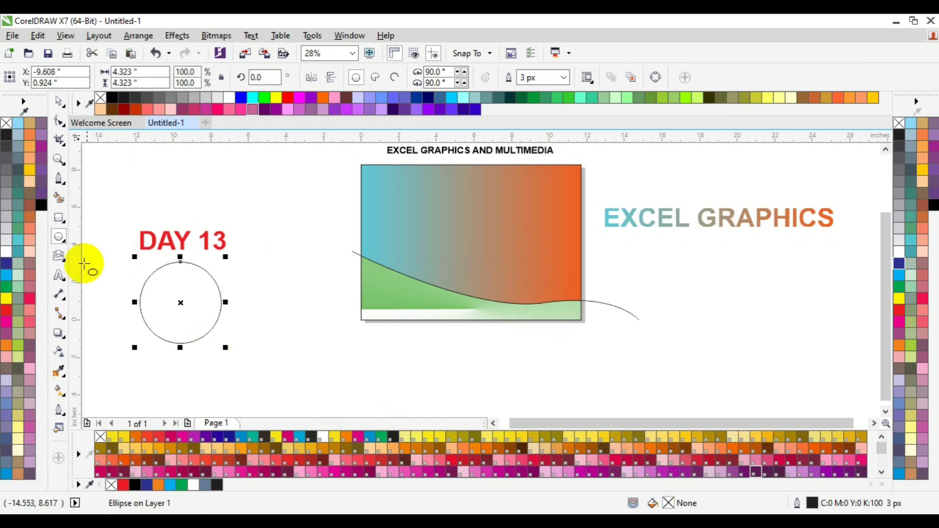
pyautogui.click(58, 392)
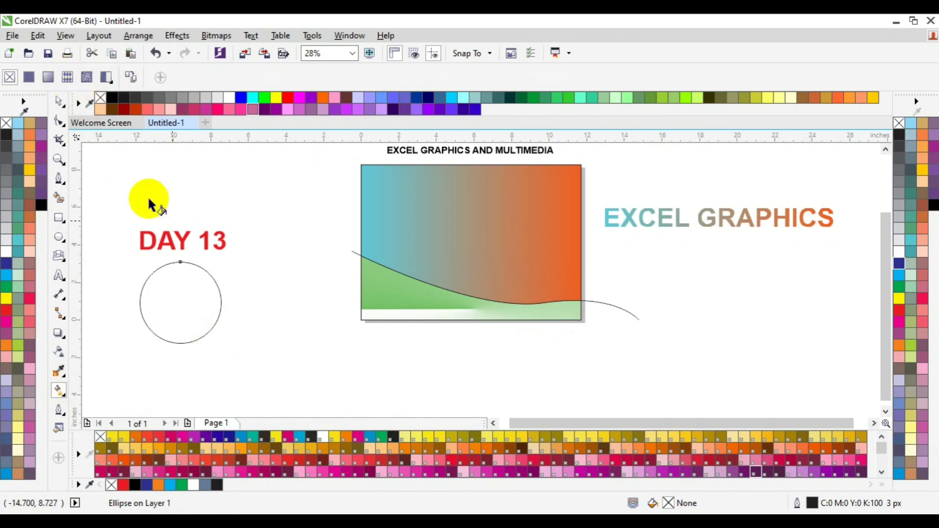
pyautogui.click(189, 290)
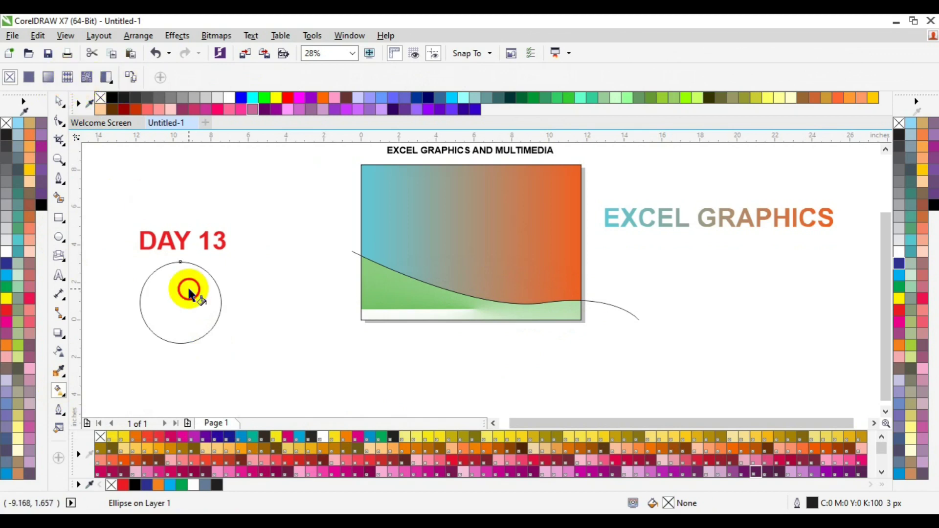
pyautogui.click(131, 77)
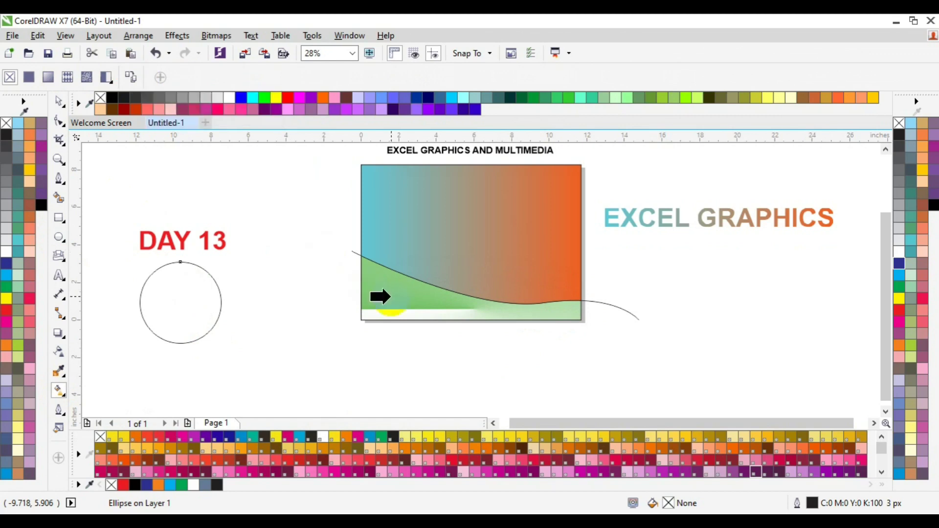
pyautogui.click(382, 284)
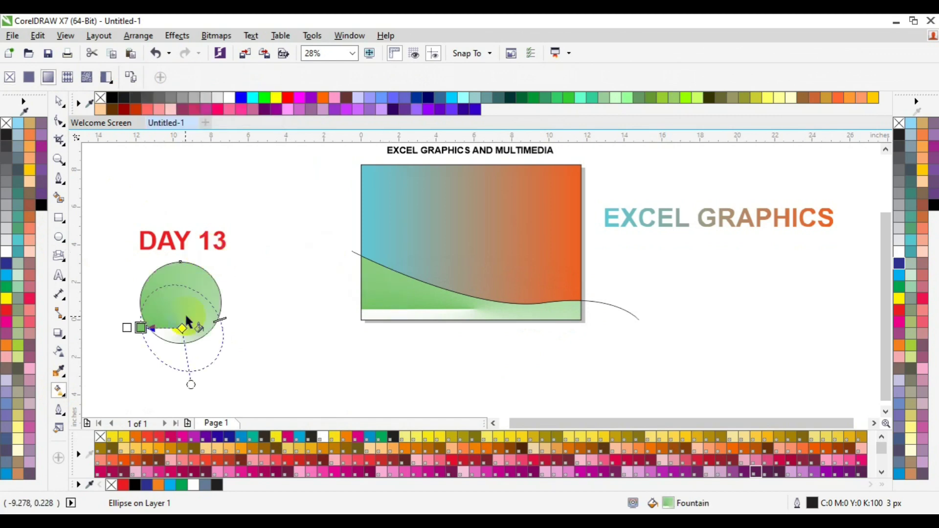
# Step: Center the conical gradient in the circle, straighten its skewed ellipse, and leave the fill tool
pyautogui.moveTo(182, 328); pyautogui.dragTo(181, 302)
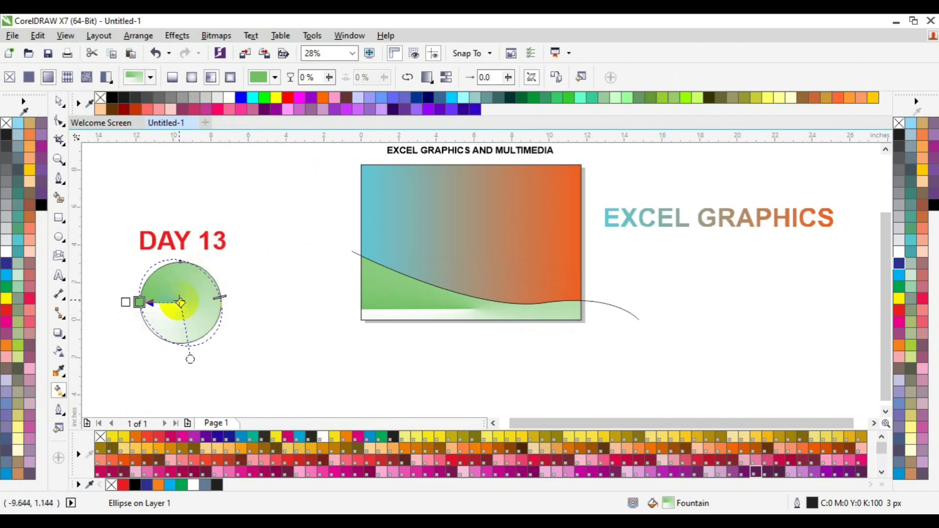
pyautogui.click(181, 302)
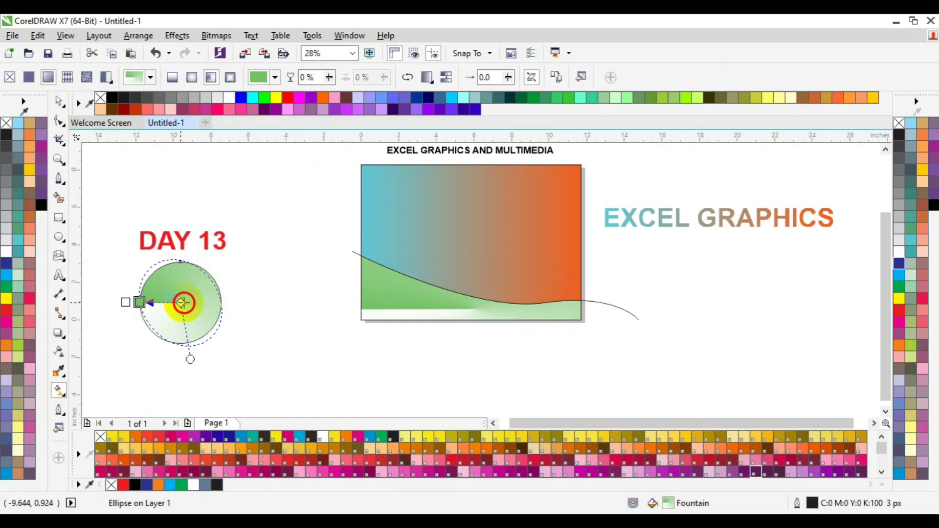
pyautogui.click(189, 356)
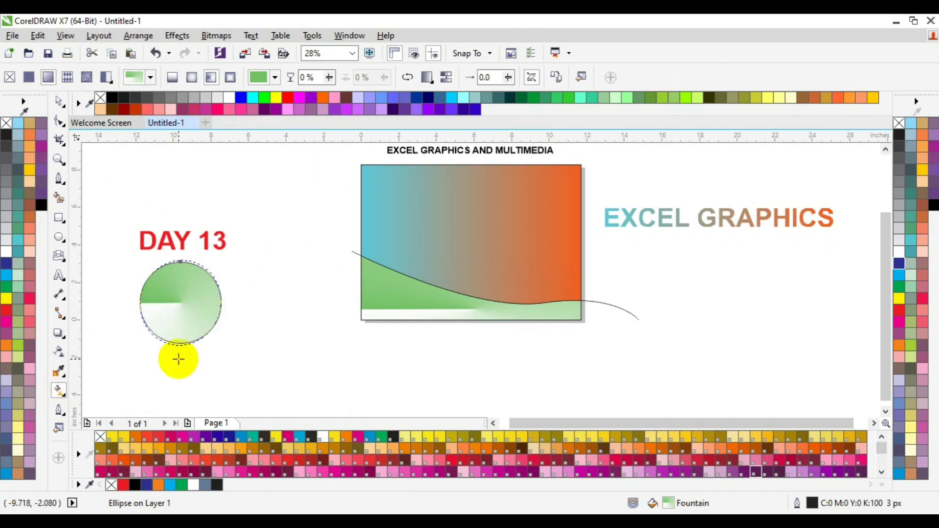
pyautogui.press('space')
# Step: Remove the circle's outline and move the circle below the "EXCEL GRAPHICS" text
pyautogui.click(193, 318)
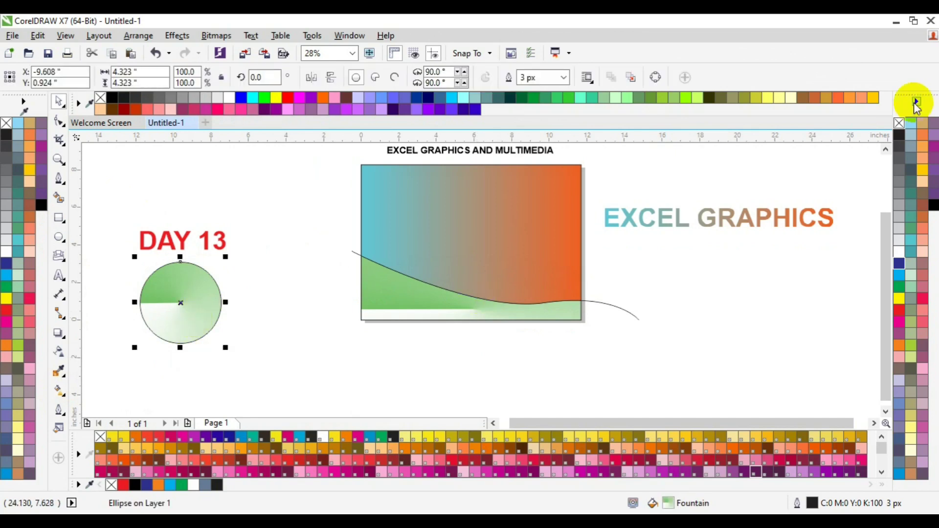
pyautogui.rightClick(899, 123)
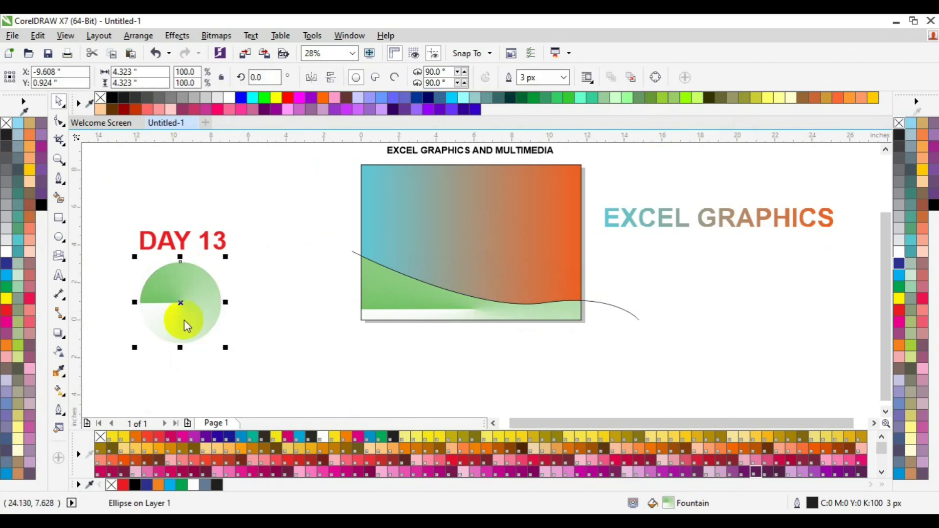
pyautogui.moveTo(168, 297); pyautogui.dragTo(718, 288)
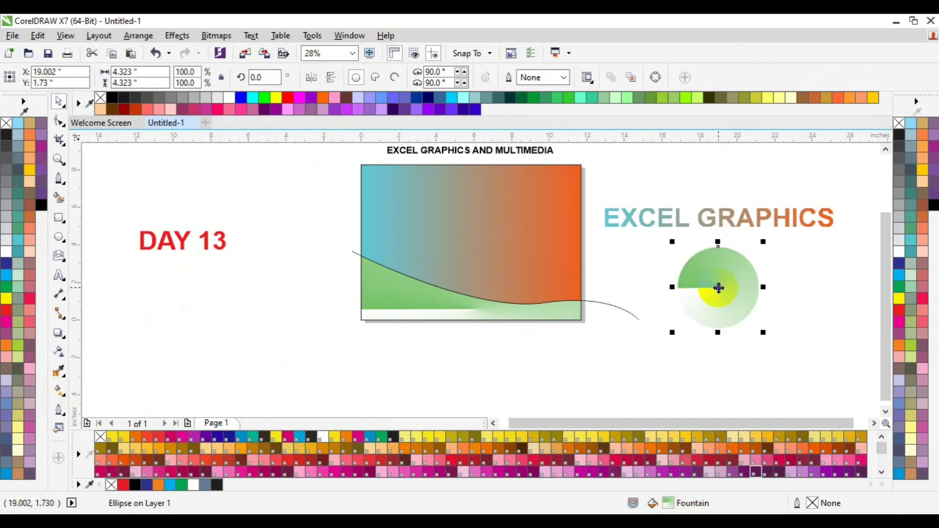
pyautogui.click(483, 253)
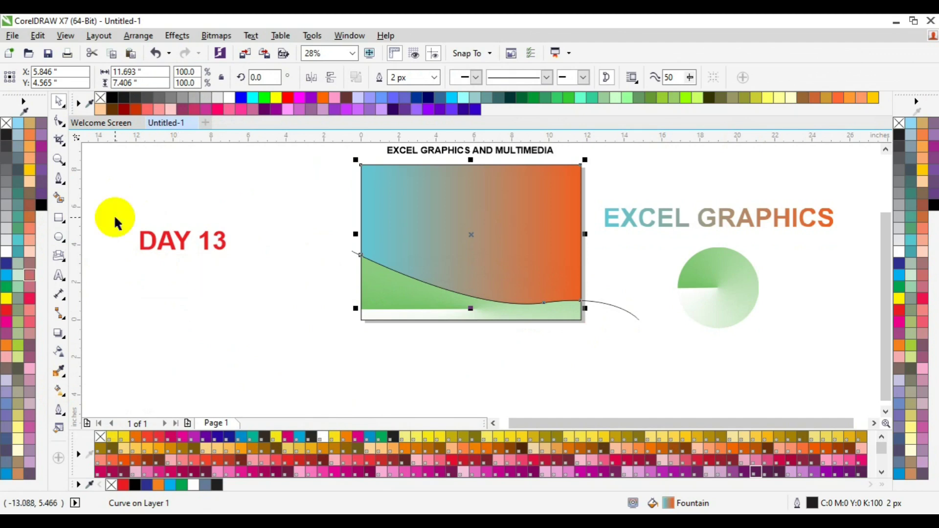
# Step: Draw a rectangle about 11 by 2.7 inches below and left of the page and apply a linear fountain fill
pyautogui.click(60, 218)
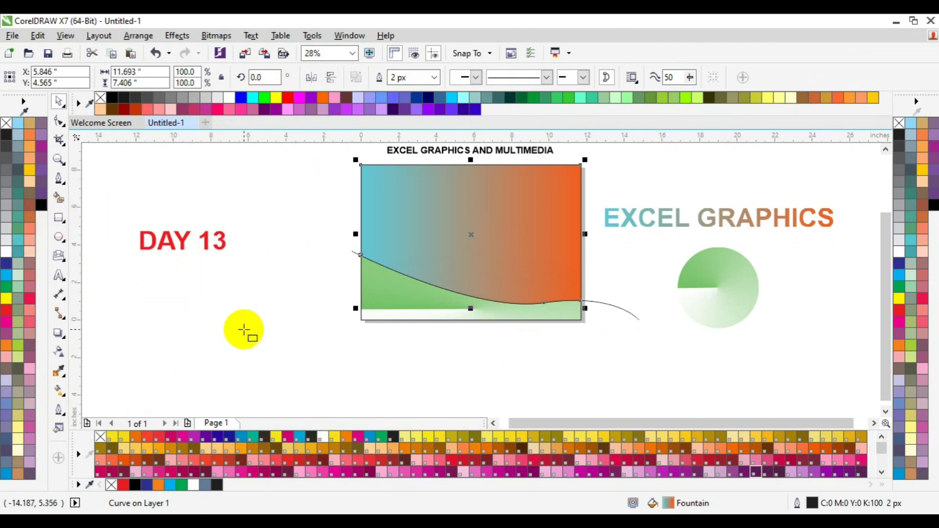
pyautogui.moveTo(185, 334); pyautogui.dragTo(393, 384)
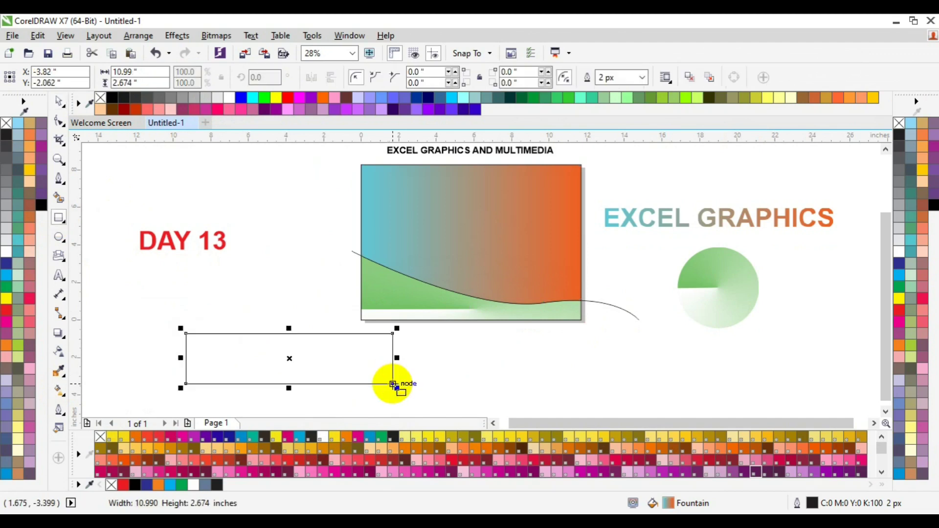
pyautogui.click(58, 390)
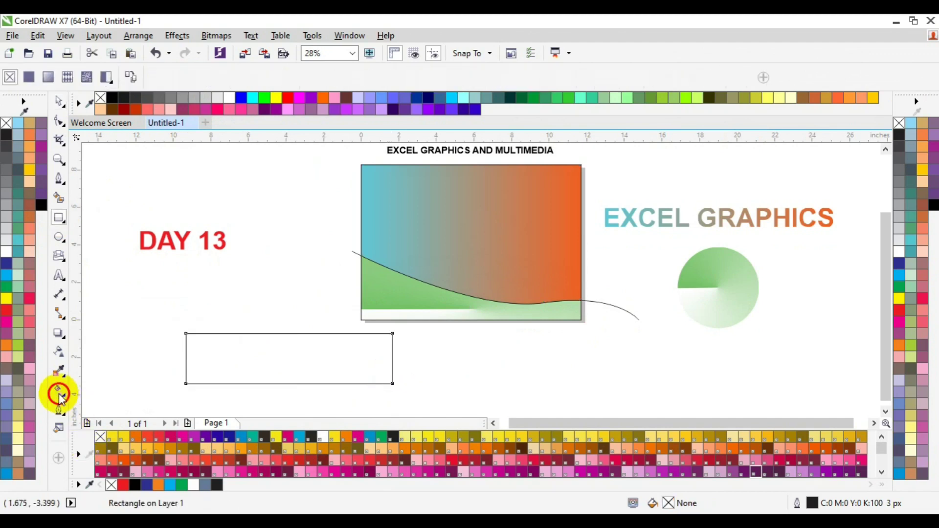
pyautogui.click(49, 78)
# Step: Recolor the start node of the rectangle's gradient to golden orange, C 7, M 36, Y 100, K 0
pyautogui.click(185, 359)
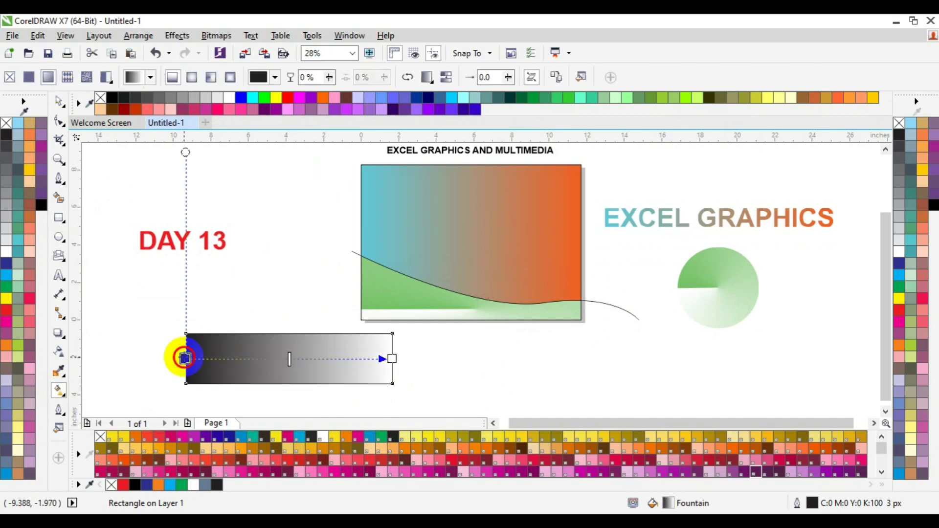
pyautogui.click(161, 379)
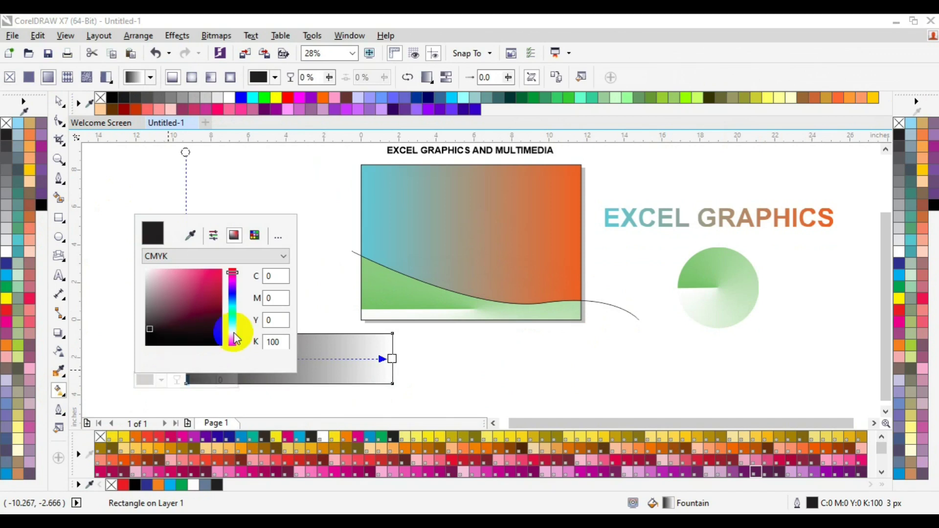
pyautogui.click(233, 333)
pyautogui.click(193, 283)
pyautogui.click(272, 345)
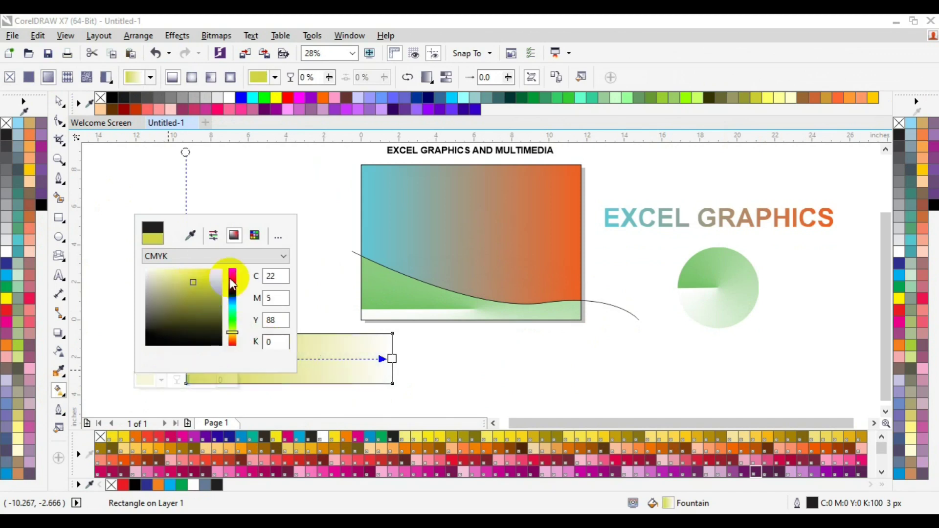
pyautogui.click(210, 275)
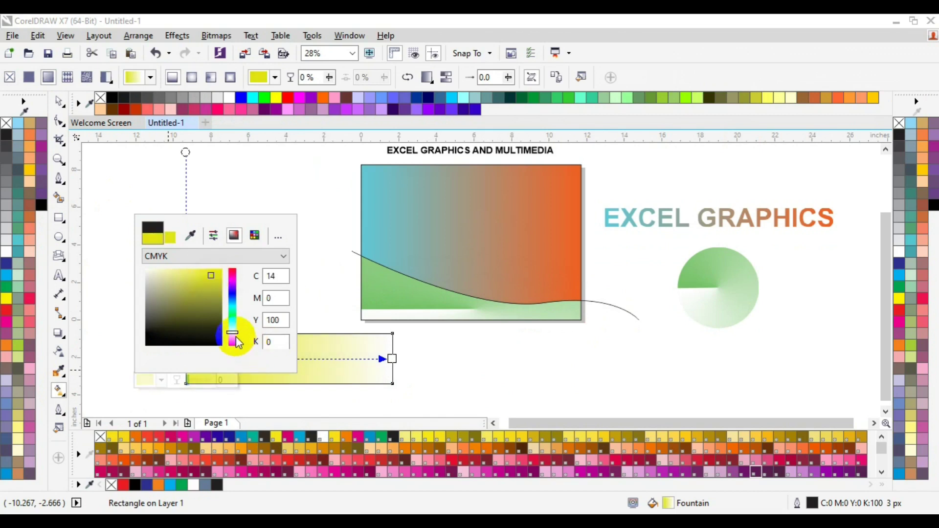
pyautogui.click(232, 337)
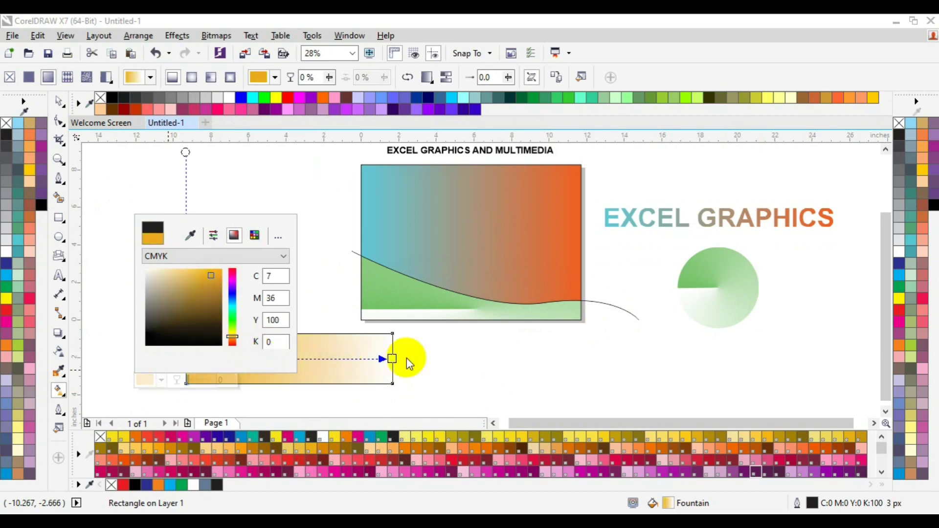
# Step: Recolor the end node of the rectangle's gradient with the orange sampled by eyedropper from the rectangle's own left side
pyautogui.click(392, 360)
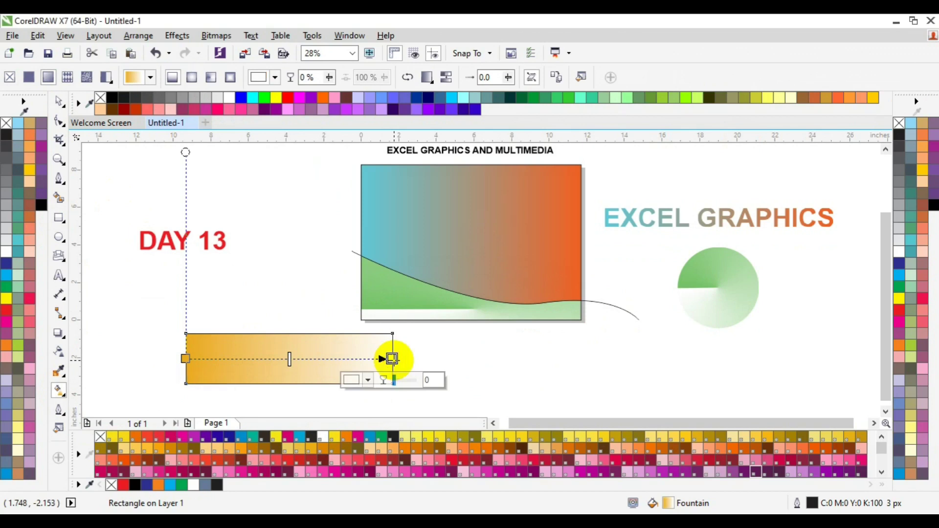
pyautogui.click(368, 380)
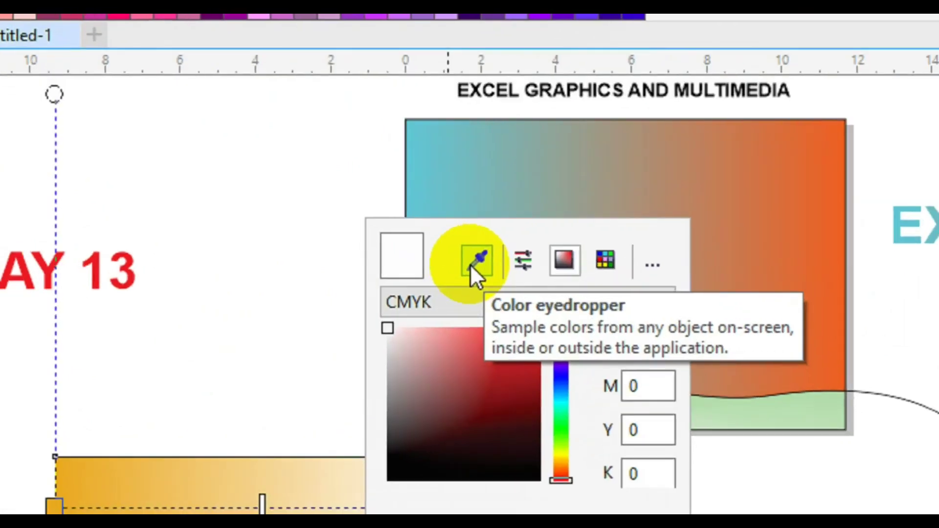
pyautogui.moveTo(470, 265); pyautogui.dragTo(212, 393)
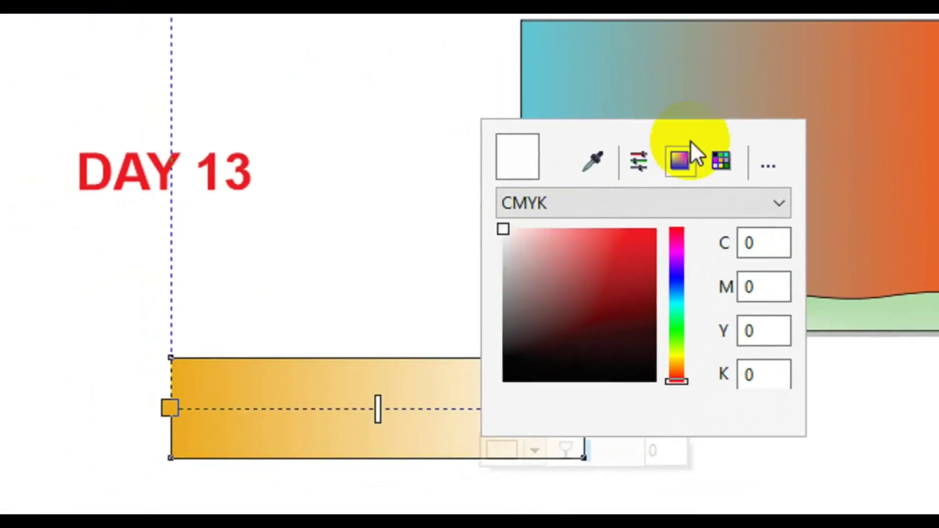
pyautogui.click(595, 161)
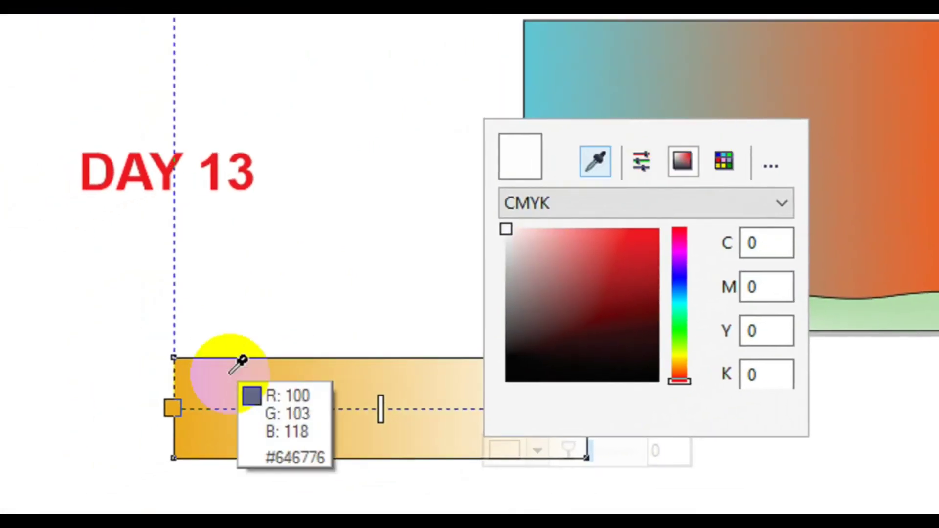
pyautogui.click(226, 363)
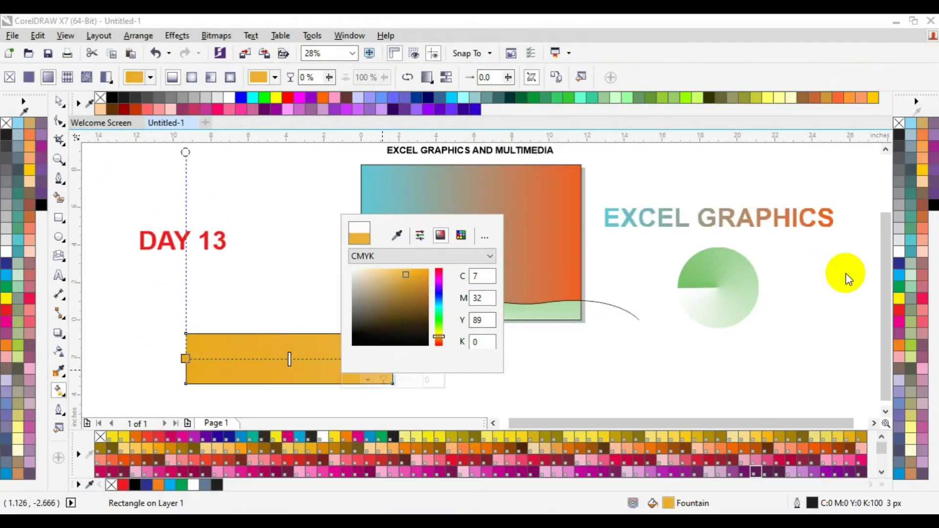
# Step: Recolor the gradient's end node to Magenta, C 0, M 100, Y 0, K 0, sampled from the color palette, and deselect the rectangle
pyautogui.click(397, 235)
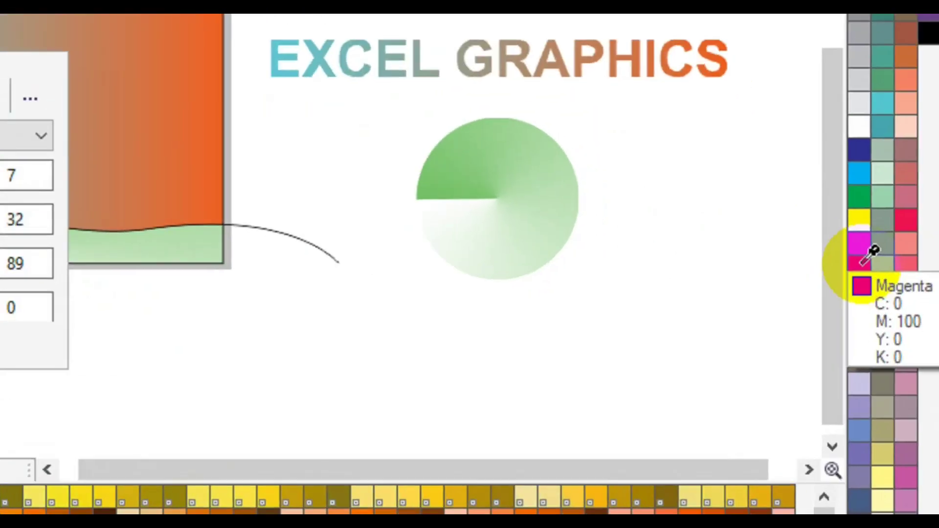
pyautogui.click(861, 263)
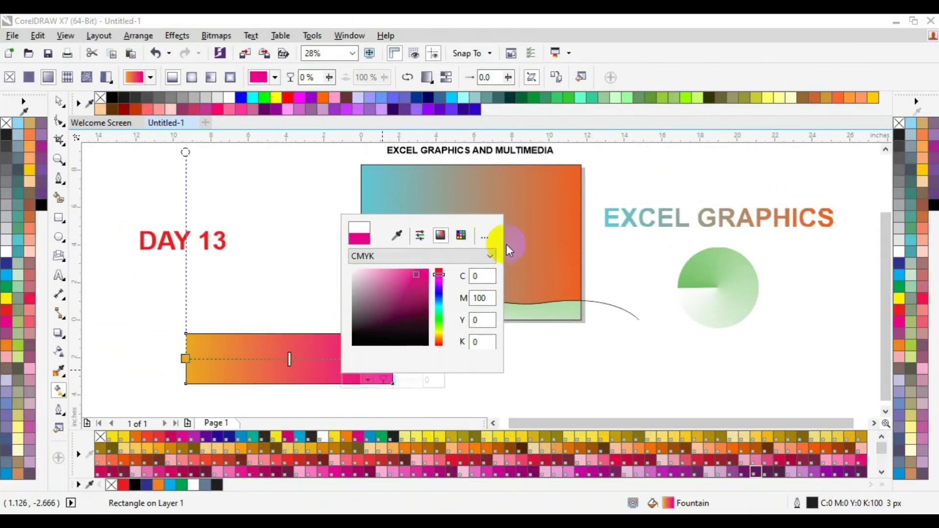
pyautogui.click(57, 102)
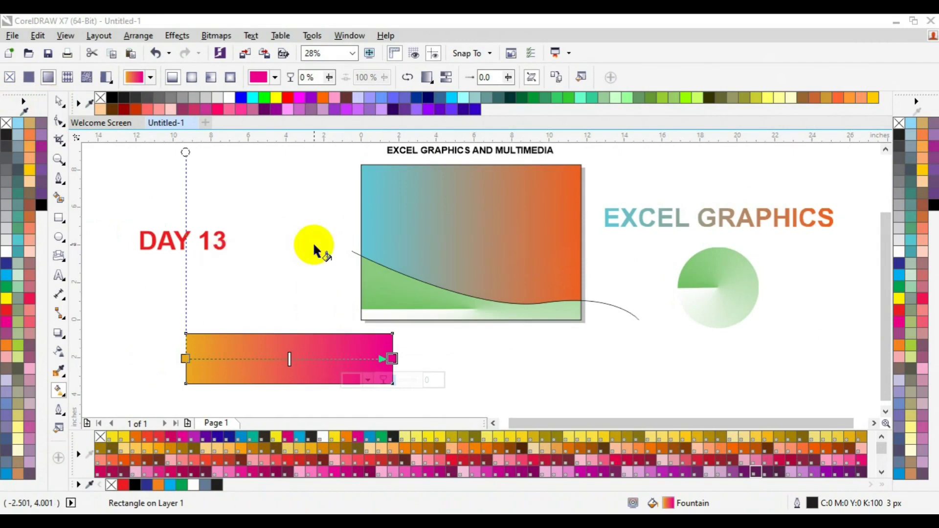
pyautogui.click(313, 241)
# Step: Move the orange-to-magenta rectangle directly below the "DAY 13" text
pyautogui.click(52, 100)
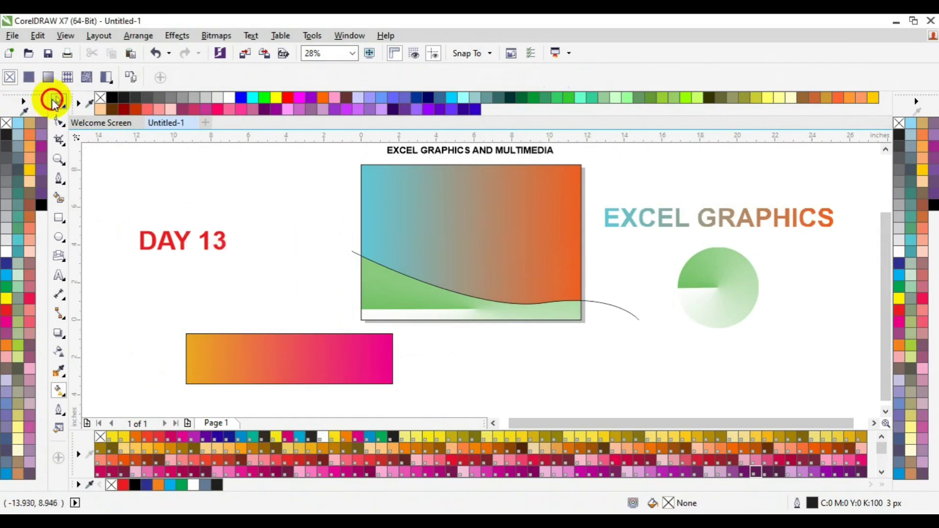
pyautogui.click(333, 356)
pyautogui.moveTo(333, 356); pyautogui.dragTo(257, 308)
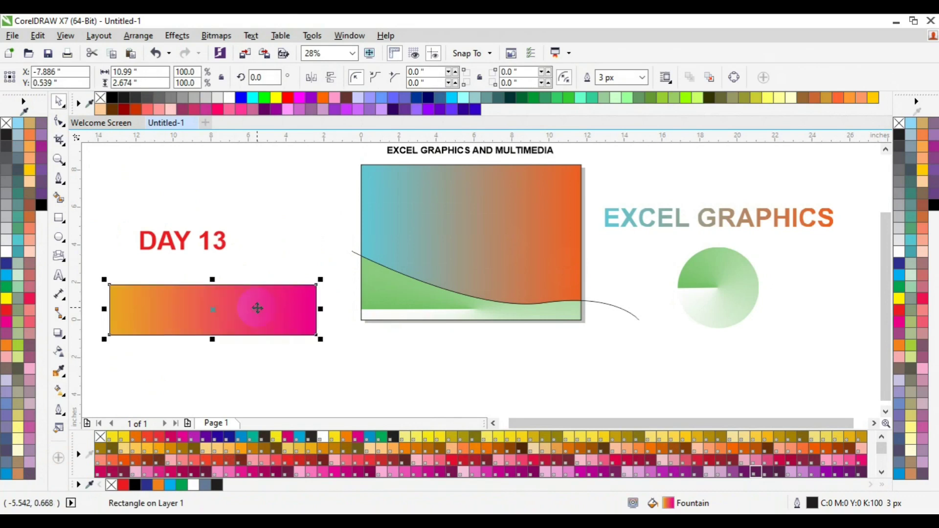
# Step: Draw a rectangle about 15.5 by 1.6 inches just below the page and apply a linear fountain fill
pyautogui.click(55, 219)
pyautogui.moveTo(248, 368); pyautogui.dragTo(540, 337)
pyautogui.click(59, 427)
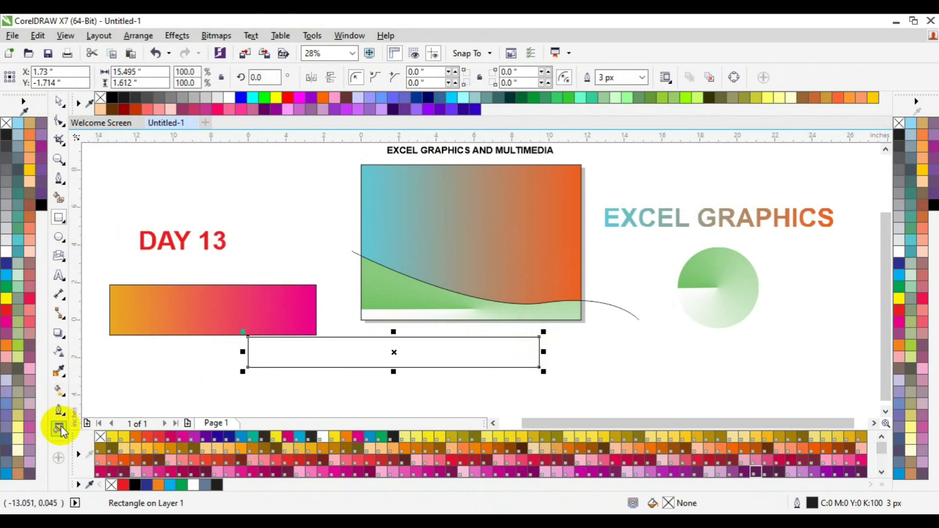
pyautogui.click(57, 394)
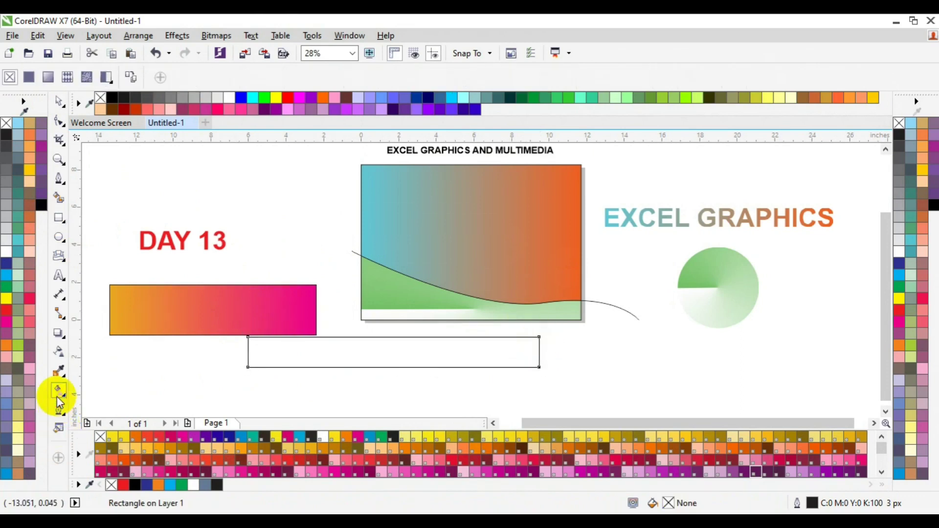
pyautogui.click(48, 76)
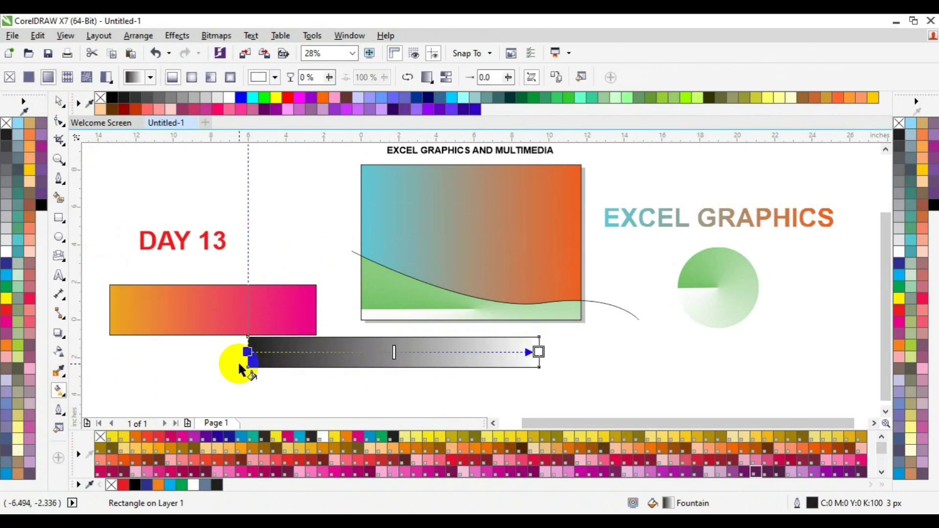
# Step: Recolor the start node of the new rectangle's gradient to light gray, C 16, M 13, Y 13, K 0
pyautogui.click(248, 351)
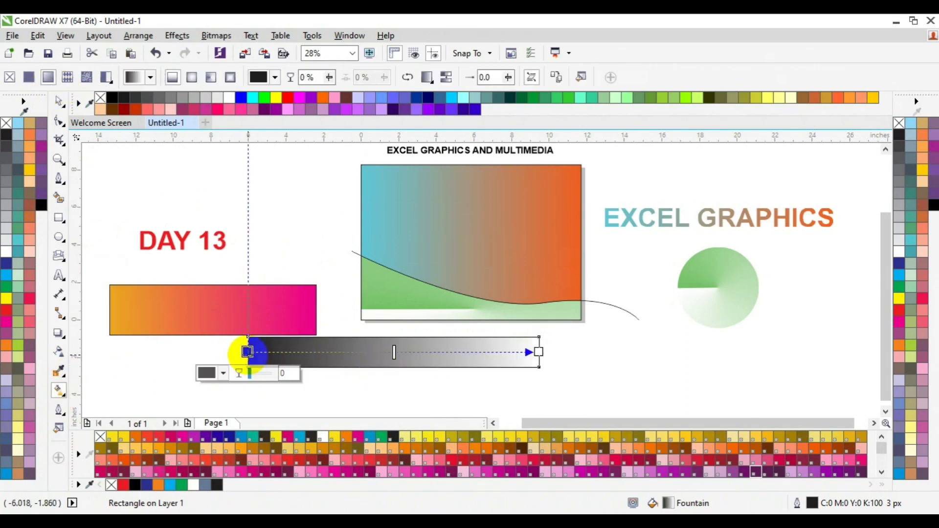
pyautogui.click(224, 373)
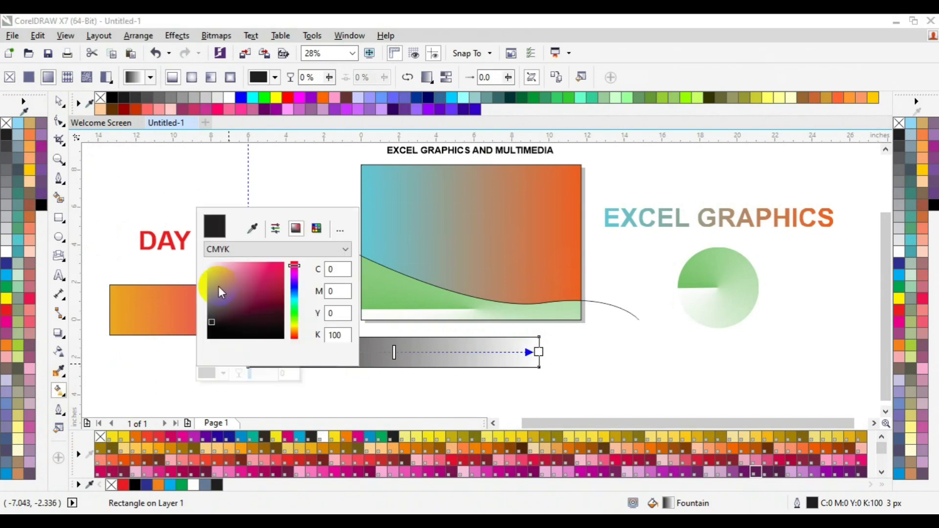
pyautogui.click(207, 274)
pyautogui.click(336, 269)
pyautogui.click(299, 376)
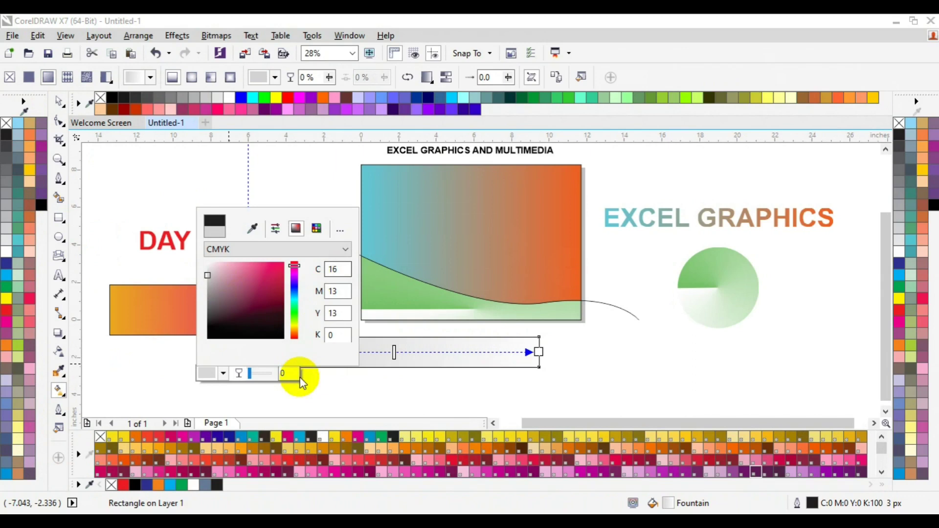
# Step: Recolor the end node of the rectangle's gradient to light gray, C 18, M 15, Y 15, K 0
pyautogui.click(538, 352)
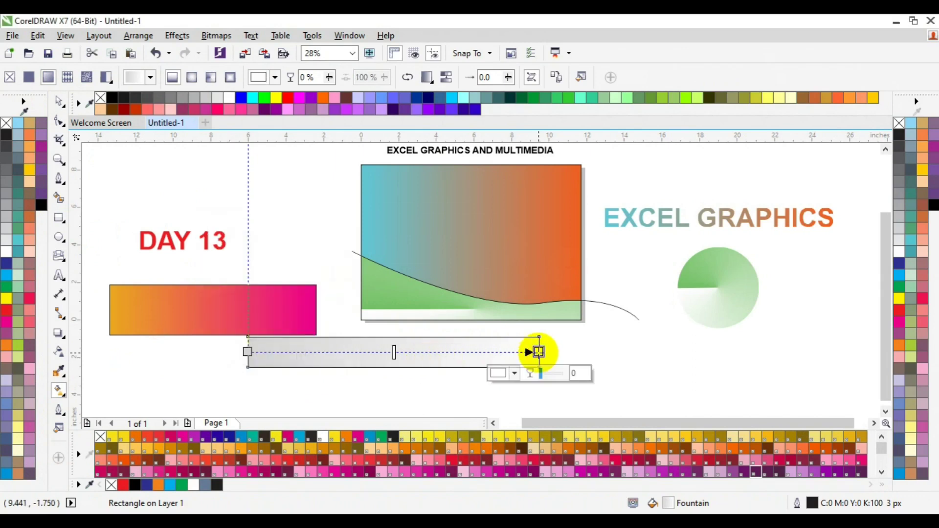
pyautogui.click(513, 373)
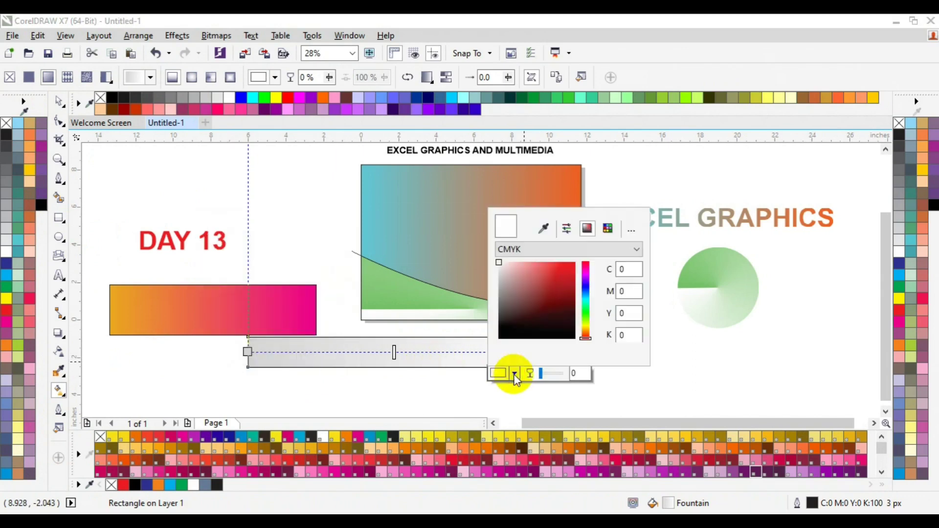
pyautogui.click(499, 277)
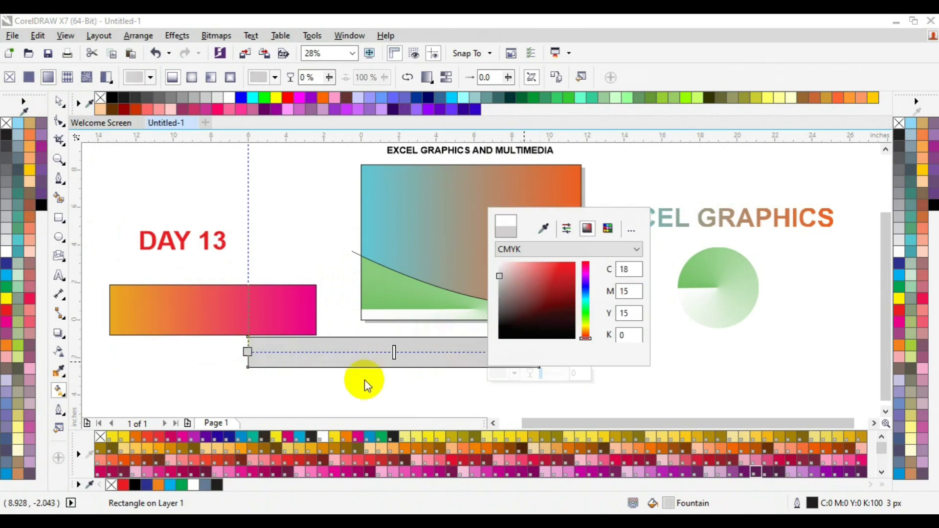
# Step: Add a gradient node at about 36% along the gray rectangle and color it near-white, #EBE6E6
pyautogui.click(353, 350)
pyautogui.doubleClick(353, 350)
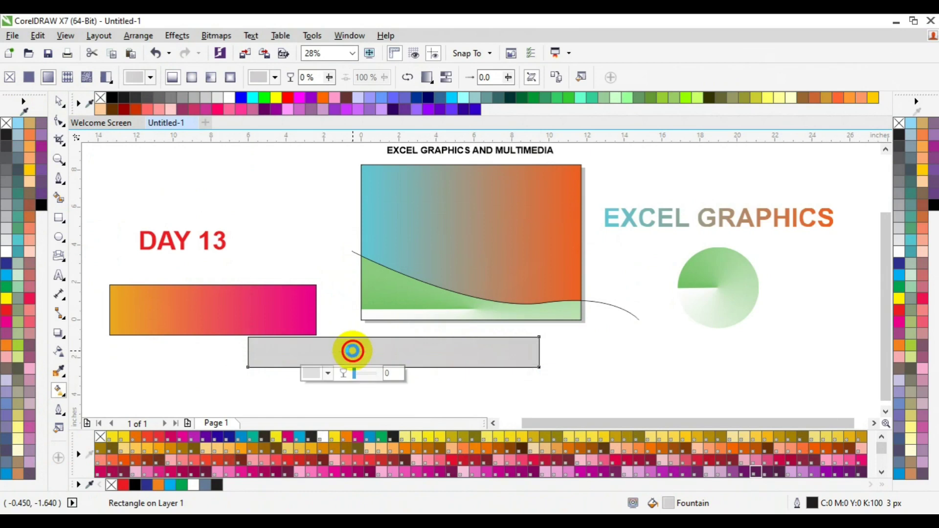
pyautogui.click(328, 373)
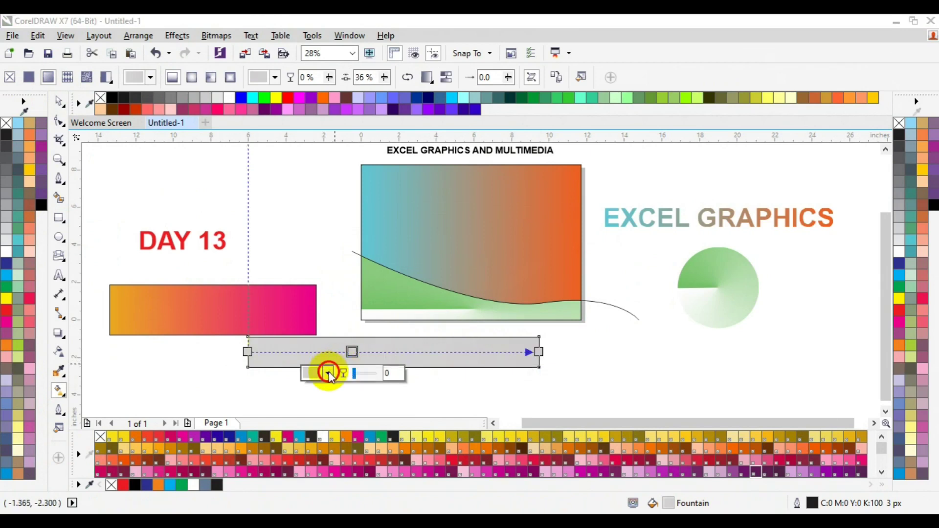
pyautogui.click(313, 269)
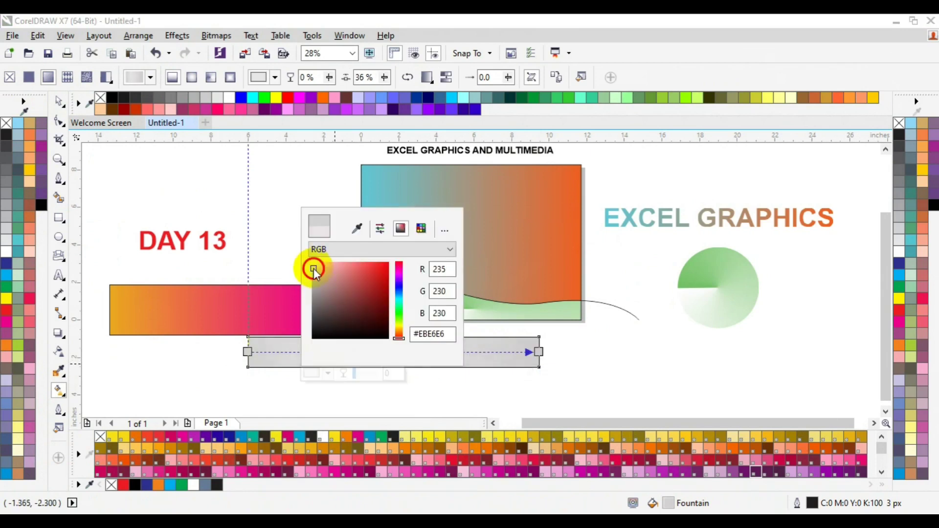
# Step: Add another gradient node at about 75% along the gray rectangle and color it a darker warm gray
pyautogui.click(479, 353)
pyautogui.doubleClick(467, 351)
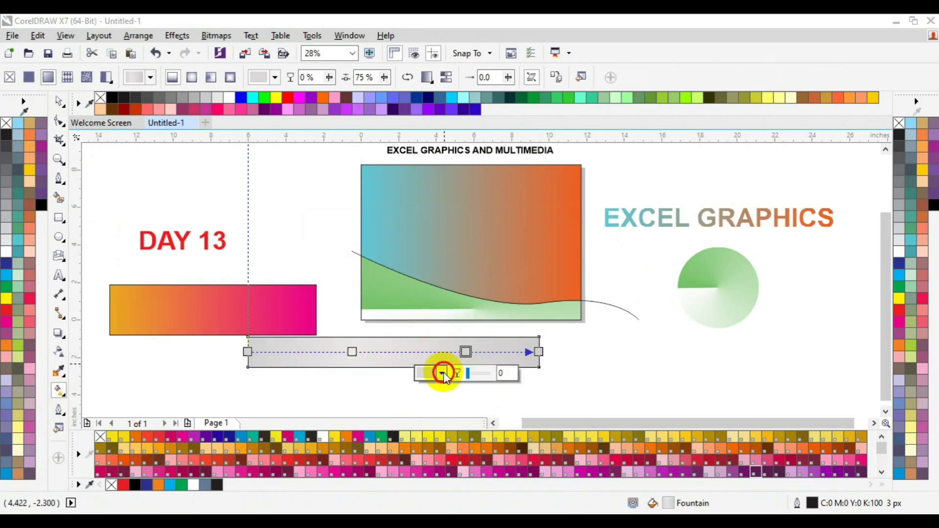
pyautogui.click(443, 373)
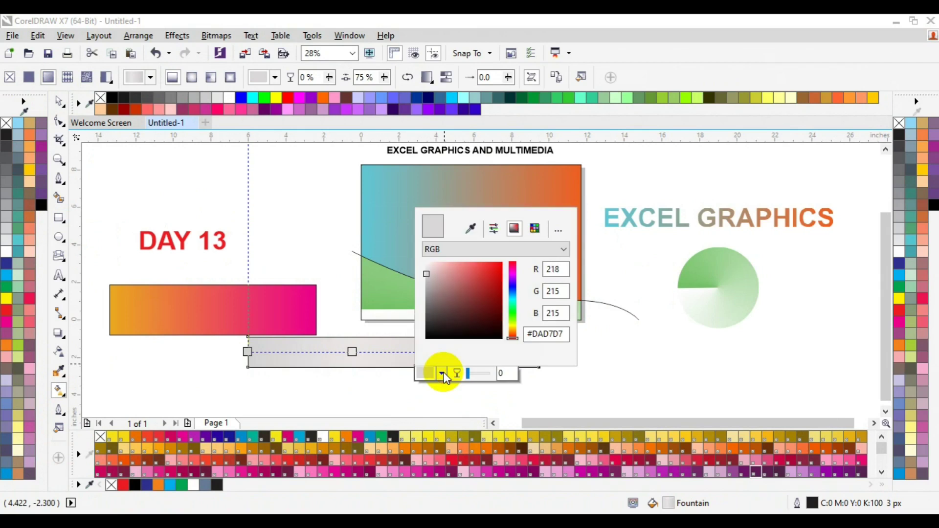
pyautogui.click(433, 289)
# Step: Add a gradient node at about 15% along the gray rectangle, color it #A6A3A1, and remove the rectangle's outline
pyautogui.click(296, 350)
pyautogui.doubleClick(291, 352)
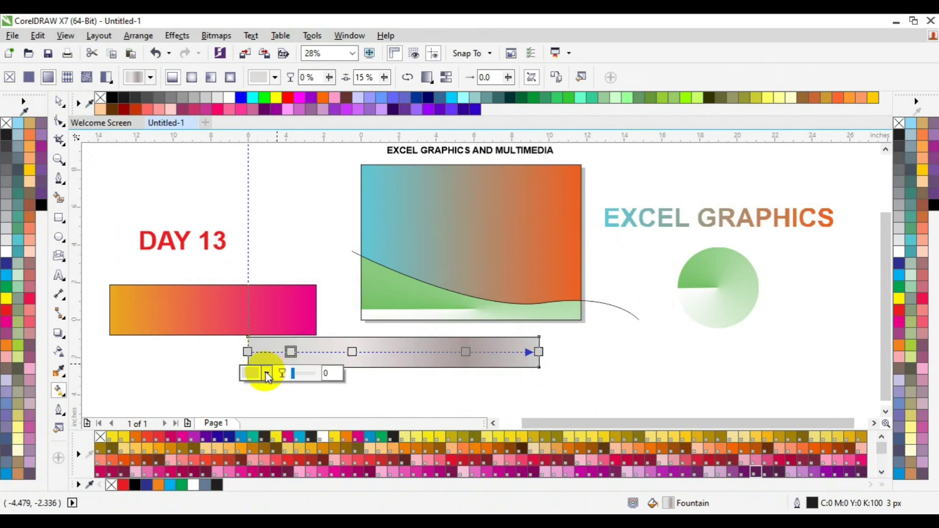
pyautogui.click(264, 372)
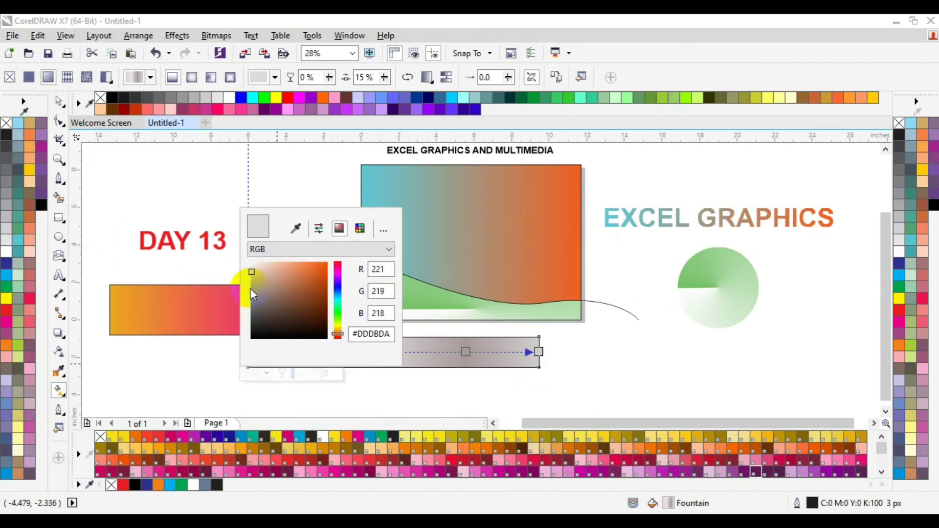
pyautogui.click(251, 289)
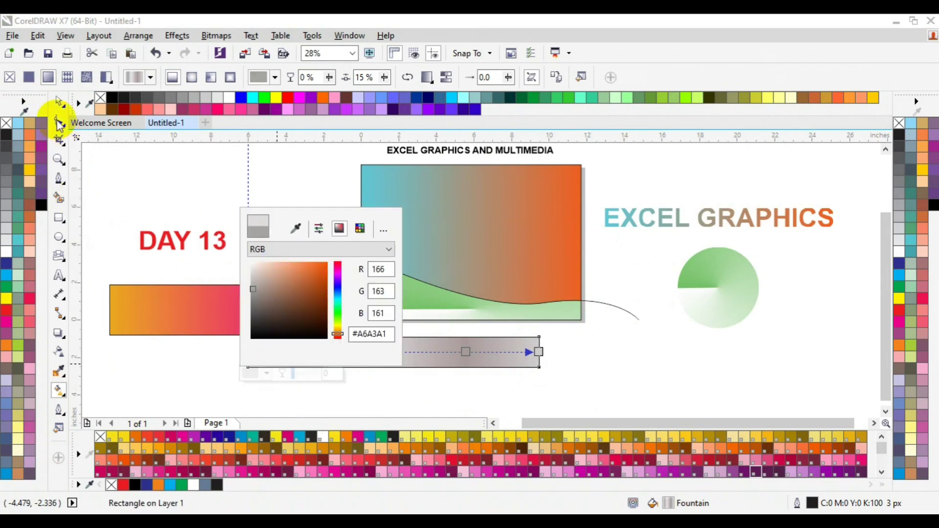
pyautogui.click(59, 100)
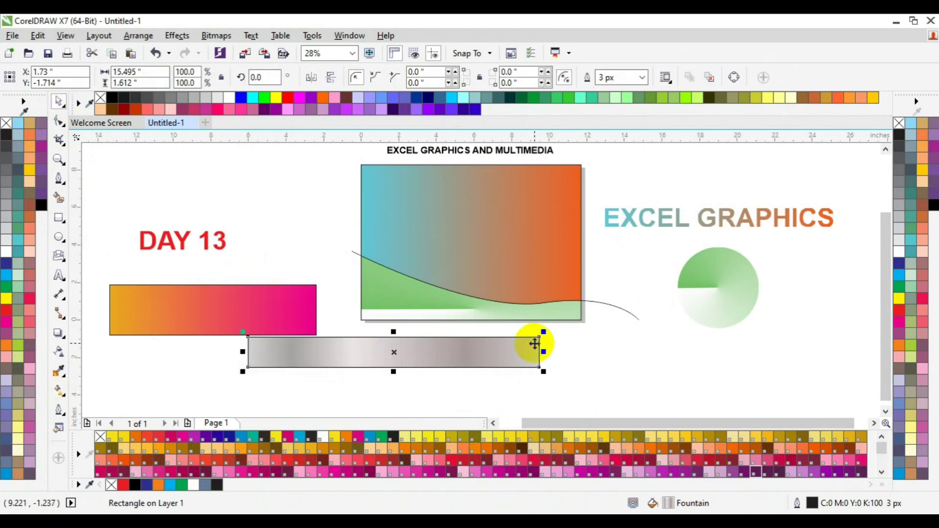
pyautogui.rightClick(898, 124)
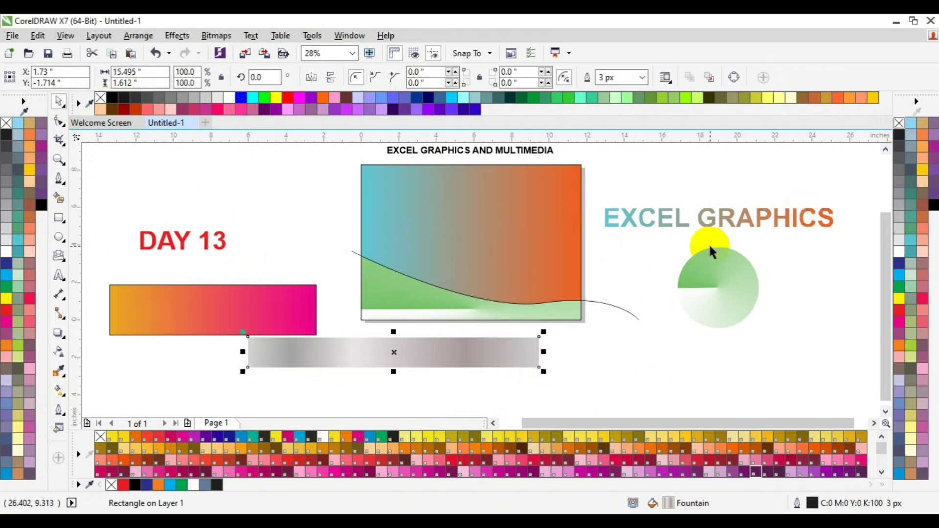